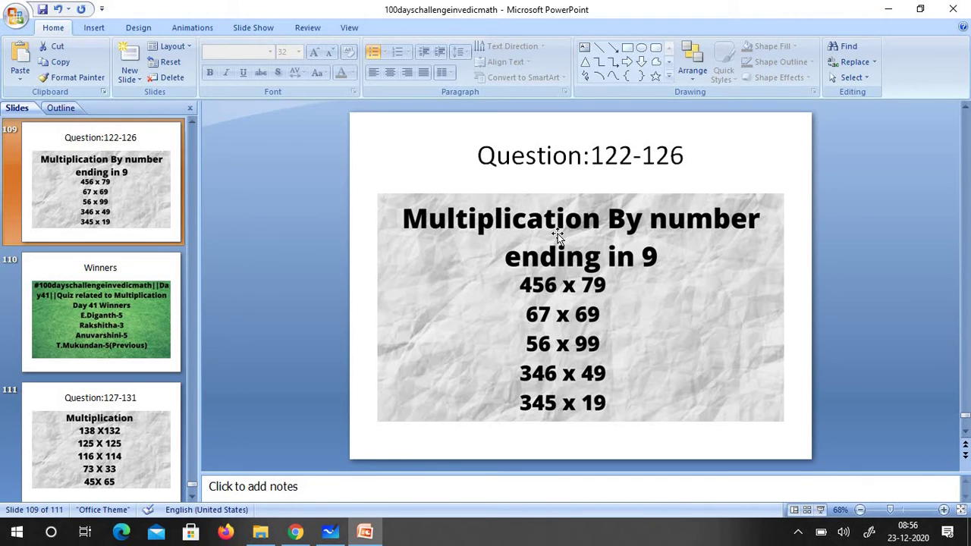
- Write 456 × 79 in blue ink at the top left of the whiteboard
left_click(330, 532)
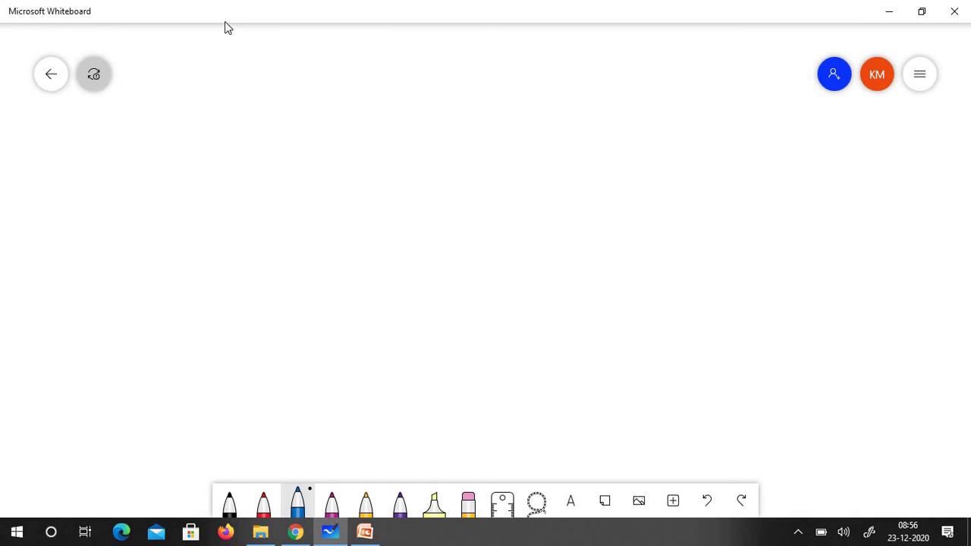
left_click_drag(251, 79, 259, 101)
mouse_move(254, 84)
left_mouse_down()
mouse_move(252, 108)
mouse_move(261, 107)
left_mouse_up()
mouse_move(270, 85)
left_mouse_down()
mouse_move(289, 83)
mouse_move(287, 101)
left_mouse_up()
mouse_move(302, 91)
left_mouse_down()
mouse_move(314, 105)
mouse_move(305, 113)
left_mouse_up()
mouse_move(327, 85)
left_mouse_down()
mouse_move(340, 108)
mouse_move(343, 99)
mouse_move(360, 104)
mouse_move(355, 122)
mouse_move(385, 127)
left_mouse_up()
- Note 80 as the rounded multiplier and write 456 × 80 on the second line
left_click_drag(437, 87, 453, 90)
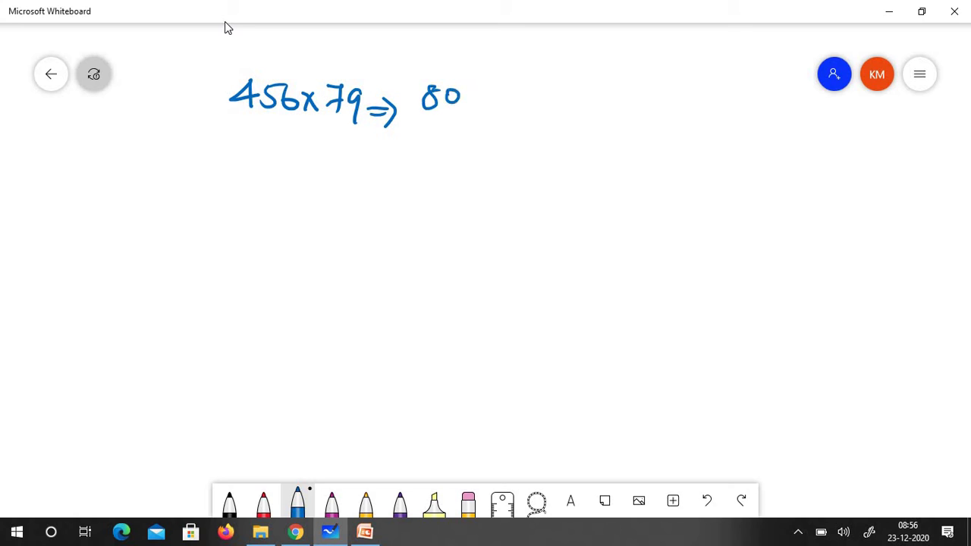
mouse_move(241, 150)
left_mouse_down()
mouse_move(225, 170)
mouse_move(252, 170)
left_mouse_up()
mouse_move(243, 153)
left_mouse_down()
mouse_move(245, 178)
mouse_move(258, 181)
left_mouse_up()
mouse_move(282, 157)
left_mouse_down()
mouse_move(278, 181)
mouse_move(306, 183)
mouse_move(294, 185)
left_mouse_up()
mouse_move(322, 164)
left_mouse_down()
mouse_move(312, 185)
mouse_move(337, 171)
left_mouse_up()
left_click_drag(364, 176, 375, 176)
- Work out 456 × 8 = 3648 as a column multiplication at the right
left_click_drag(597, 106, 612, 128)
left_click_drag(621, 108, 631, 108)
left_click_drag(643, 104, 638, 121)
mouse_move(589, 139)
left_mouse_down()
mouse_move(604, 152)
mouse_move(592, 154)
left_mouse_up()
left_click_drag(626, 142, 625, 156)
mouse_move(567, 172)
left_mouse_down()
mouse_move(642, 174)
mouse_move(627, 192)
left_mouse_up()
left_click_drag(680, 178, 692, 194)
left_click_drag(686, 179, 686, 200)
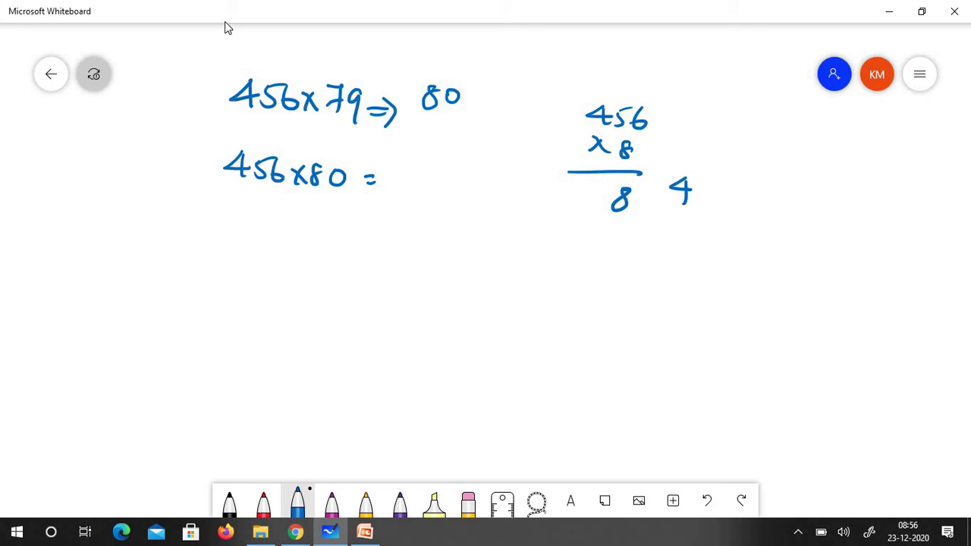
left_click_drag(603, 188, 600, 214)
mouse_move(563, 182)
left_mouse_down()
mouse_move(571, 198)
mouse_move(556, 209)
left_mouse_up()
left_click_drag(585, 182, 579, 201)
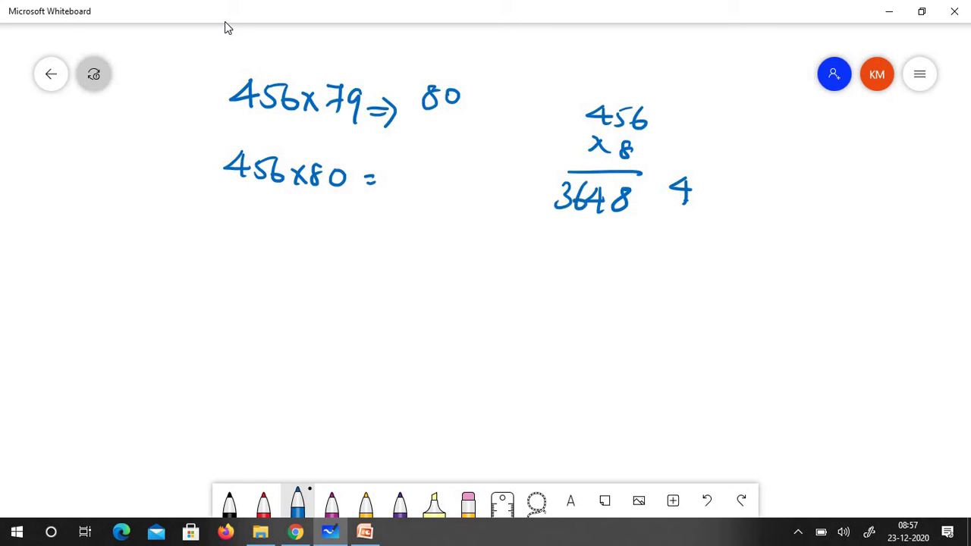
- Complete 456 × 80 = 36480 and write 36480 − 456 on the third line
mouse_move(384, 167)
left_mouse_down()
mouse_move(409, 167)
mouse_move(404, 181)
mouse_move(430, 195)
left_mouse_up()
left_click_drag(448, 175, 465, 176)
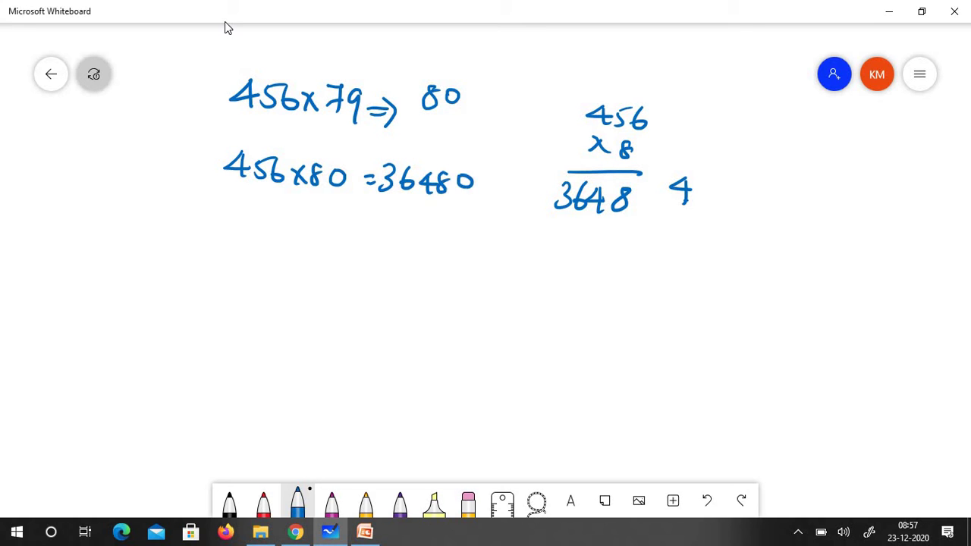
mouse_move(243, 207)
left_mouse_down()
mouse_move(250, 224)
mouse_move(235, 237)
left_mouse_up()
mouse_move(272, 216)
left_mouse_down()
mouse_move(263, 240)
mouse_move(292, 240)
mouse_move(287, 247)
left_mouse_up()
mouse_move(305, 230)
left_mouse_down()
mouse_move(298, 252)
mouse_move(318, 235)
left_mouse_up()
left_click_drag(326, 245, 372, 243)
mouse_move(364, 237)
left_mouse_down()
mouse_move(363, 262)
mouse_move(378, 264)
left_mouse_up()
mouse_move(383, 242)
left_mouse_down()
mouse_move(399, 240)
mouse_move(399, 262)
left_mouse_up()
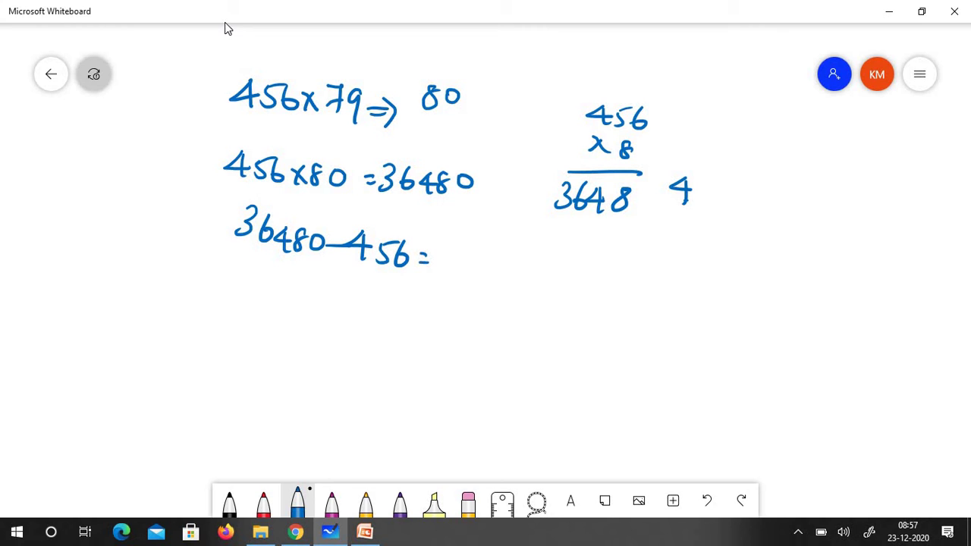
- Set up the column subtraction 36480 − 456 at the far right and underline it
mouse_move(790, 161)
left_mouse_down()
mouse_move(799, 173)
mouse_move(780, 182)
left_mouse_up()
mouse_move(821, 161)
left_mouse_down()
mouse_move(815, 184)
mouse_move(854, 181)
mouse_move(847, 195)
left_mouse_up()
mouse_move(876, 172)
left_mouse_down()
mouse_move(870, 189)
mouse_move(877, 177)
left_mouse_up()
left_click_drag(889, 176, 888, 177)
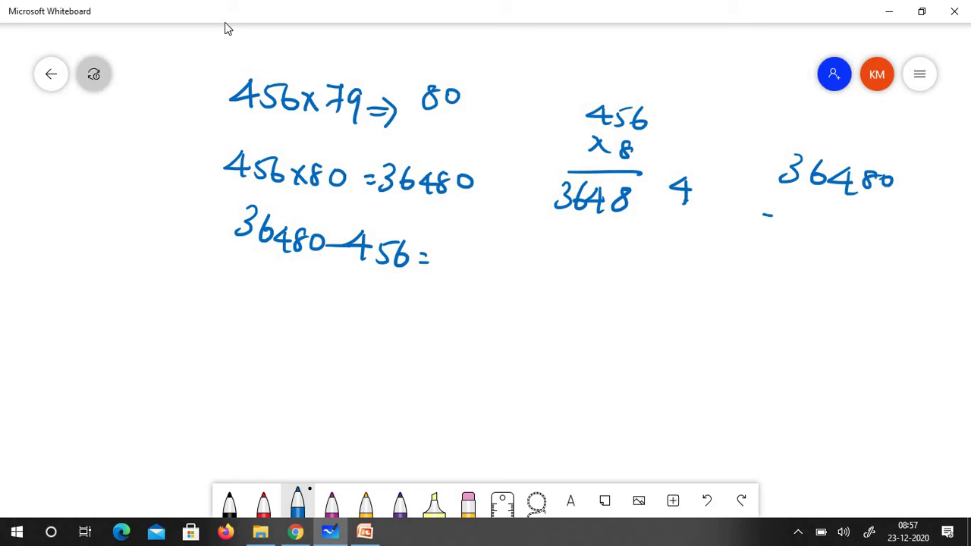
left_click_drag(763, 217, 803, 217)
mouse_move(834, 211)
left_mouse_down()
mouse_move(826, 225)
mouse_move(850, 221)
mouse_move(843, 235)
left_mouse_up()
mouse_move(870, 214)
left_mouse_down()
mouse_move(859, 233)
mouse_move(885, 238)
left_mouse_up()
mouse_move(763, 237)
left_mouse_down()
mouse_move(927, 269)
mouse_move(879, 294)
mouse_move(917, 273)
left_mouse_up()
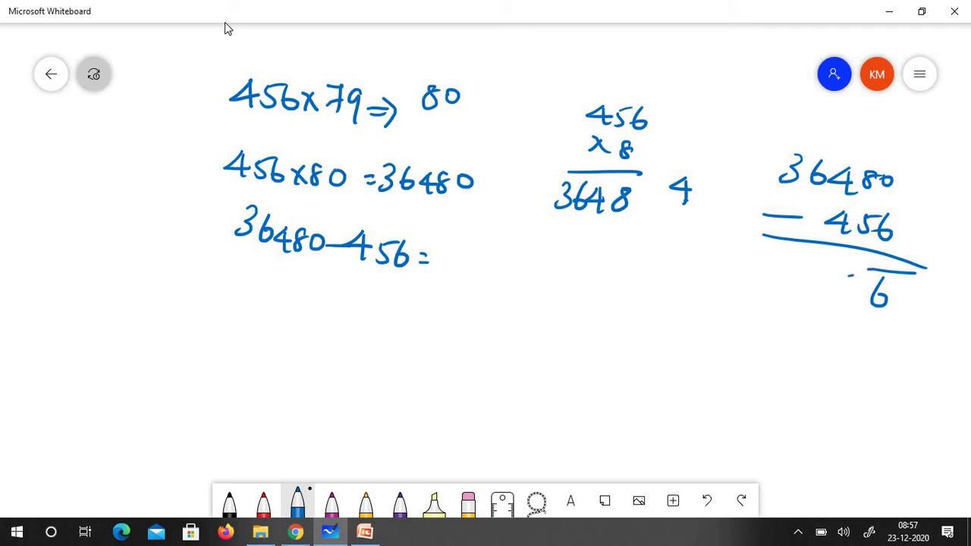
- Work the subtraction through to the final result 36024 and double-underline it
mouse_move(847, 277)
left_mouse_down()
mouse_move(820, 294)
mouse_move(821, 272)
mouse_move(793, 282)
left_mouse_up()
mouse_move(763, 258)
left_mouse_down()
mouse_move(774, 267)
mouse_move(755, 284)
mouse_move(937, 365)
left_mouse_up()
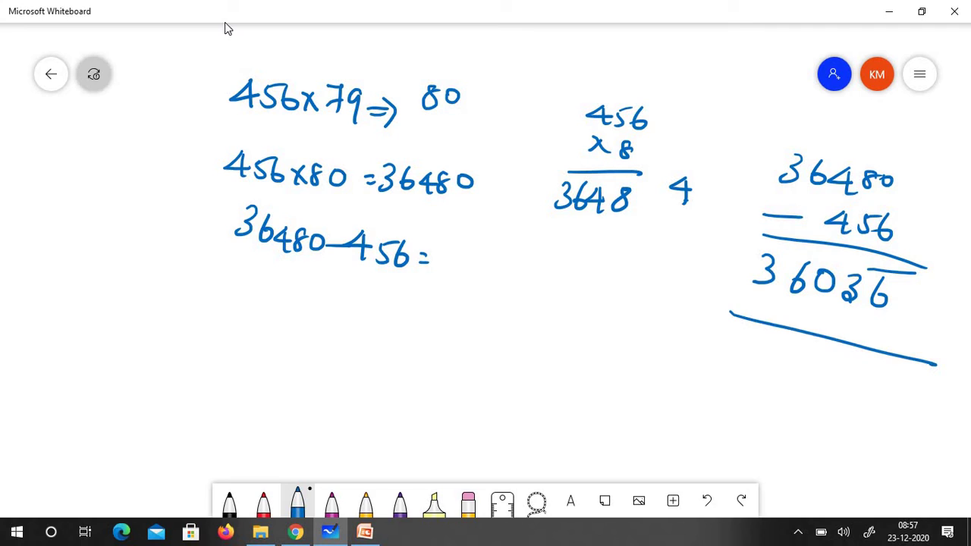
mouse_move(734, 363)
left_mouse_down()
mouse_move(748, 380)
mouse_move(724, 400)
left_mouse_up()
mouse_move(771, 369)
left_mouse_down()
mouse_move(759, 396)
mouse_move(792, 384)
mouse_move(830, 403)
mouse_move(852, 401)
left_mouse_up()
left_click_drag(846, 389, 848, 414)
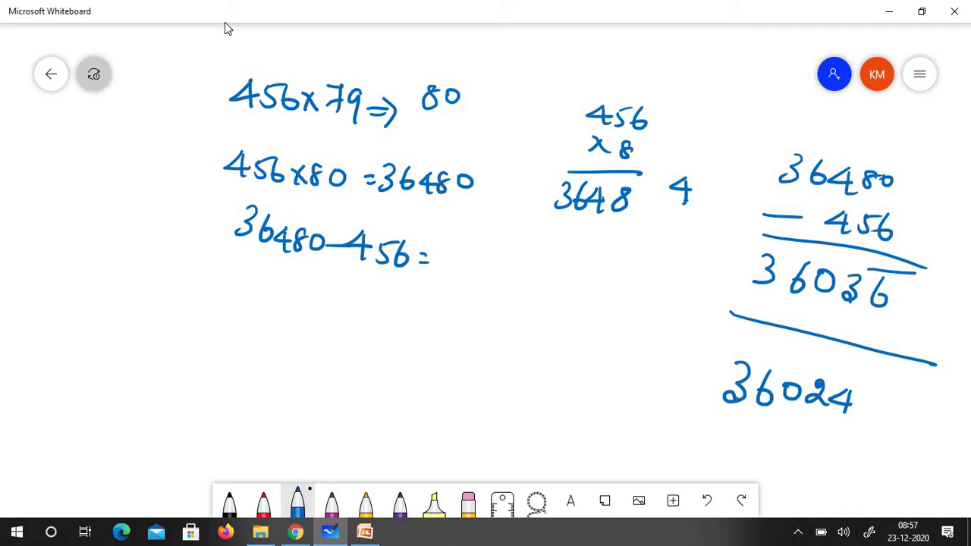
left_click_drag(720, 407, 870, 434)
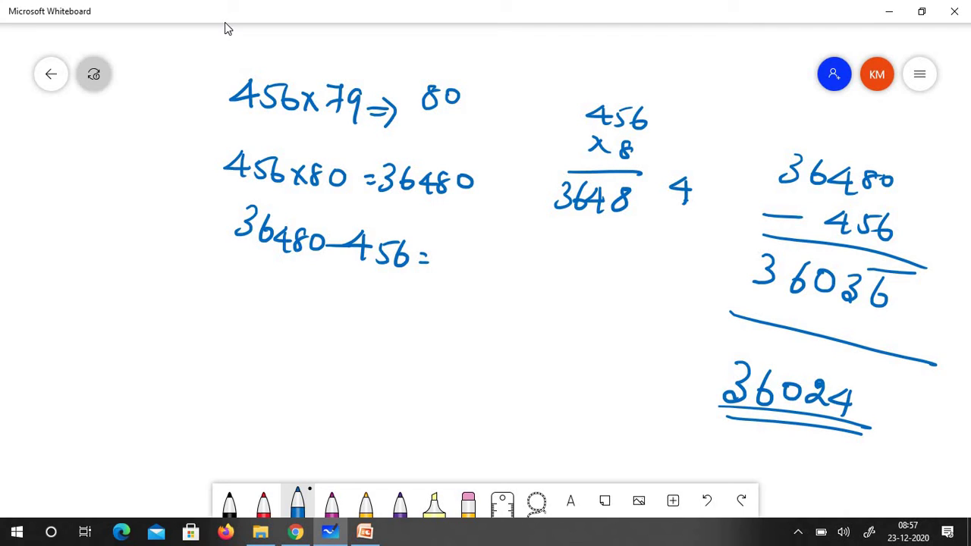
- Replace the 80 after the arrow with the answer 36024
mouse_move(457, 91)
left_mouse_down()
mouse_move(429, 88)
mouse_move(419, 115)
left_mouse_up()
left_click_drag(454, 91, 444, 115)
mouse_move(461, 100)
left_mouse_down()
mouse_move(463, 114)
mouse_move(472, 102)
left_mouse_up()
left_click_drag(480, 102, 498, 115)
left_click_drag(506, 99, 522, 114)
left_click_drag(513, 97, 514, 126)
- Clear the canvas, select purple ink, and check the next question on the PowerPoint slide
left_click(468, 507)
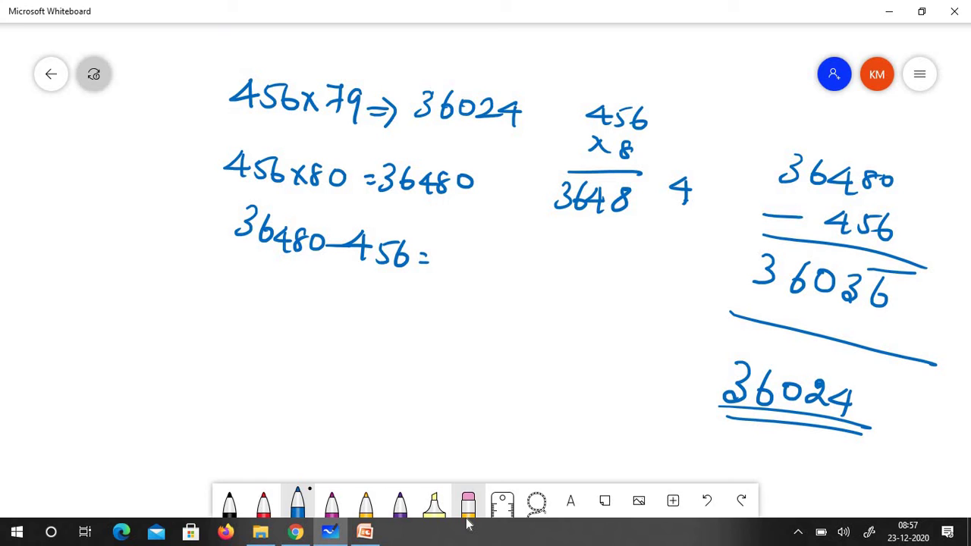
left_click(468, 507)
left_click(515, 467)
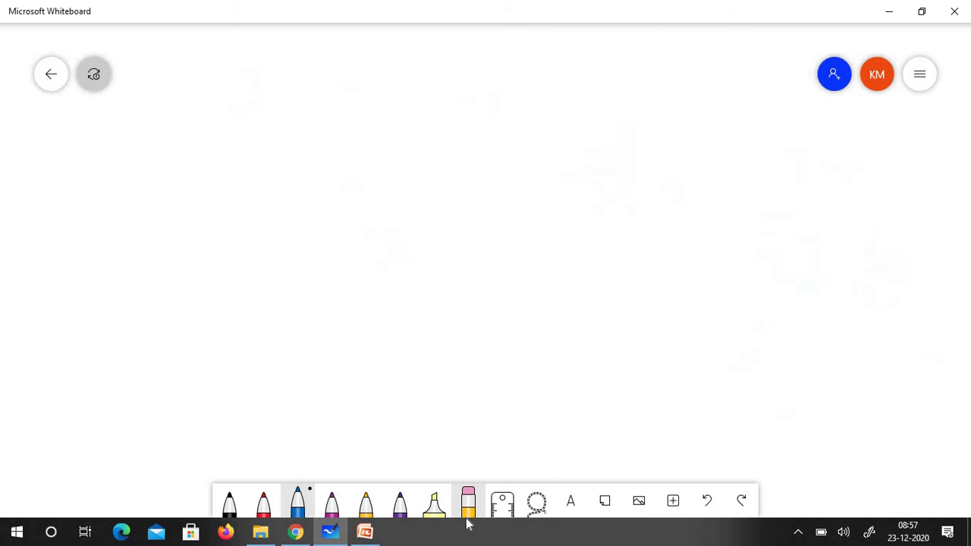
left_click(331, 502)
left_click(365, 532)
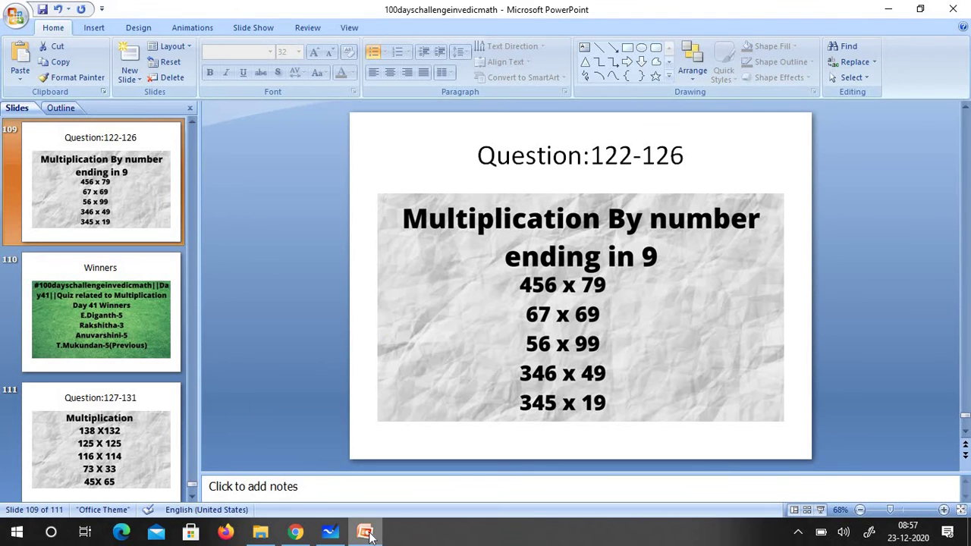
left_click(366, 533)
- Write 67 × 69 as a column multiplication with answer lines
mouse_move(314, 81)
left_mouse_down()
mouse_move(304, 100)
mouse_move(343, 113)
mouse_move(365, 100)
left_mouse_up()
left_click_drag(257, 125, 281, 154)
left_click_drag(278, 128, 251, 145)
left_click_drag(308, 137, 294, 156)
left_click_drag(333, 144, 328, 179)
left_click_drag(259, 185, 352, 189)
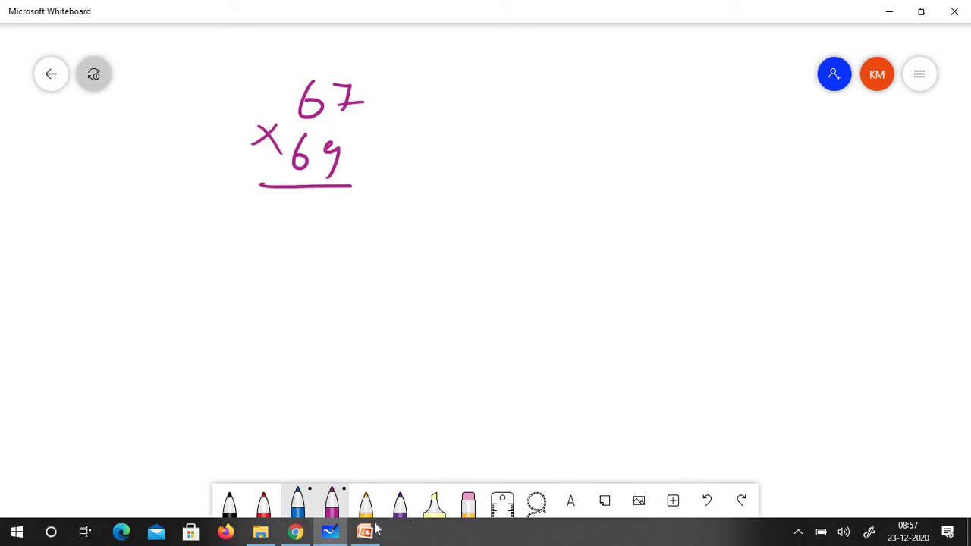
left_click_drag(244, 249, 372, 256)
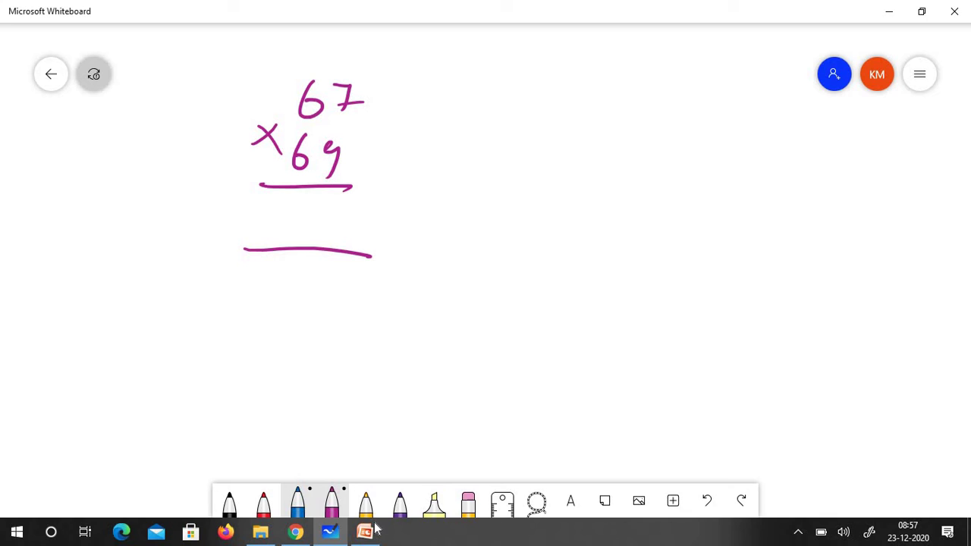
- Work out 67 × 7 = 469 as a side calculation at the right
mouse_move(544, 82)
left_mouse_down()
mouse_move(531, 106)
mouse_move(560, 119)
left_mouse_up()
left_click_drag(502, 126, 525, 146)
mouse_move(524, 126)
left_mouse_down()
mouse_move(502, 147)
mouse_move(560, 161)
mouse_move(574, 150)
left_mouse_up()
mouse_move(489, 175)
left_mouse_down()
mouse_move(588, 173)
mouse_move(544, 208)
mouse_move(554, 231)
left_mouse_up()
mouse_move(639, 172)
left_mouse_down()
mouse_move(615, 183)
mouse_move(642, 183)
left_mouse_up()
left_click_drag(632, 176, 628, 208)
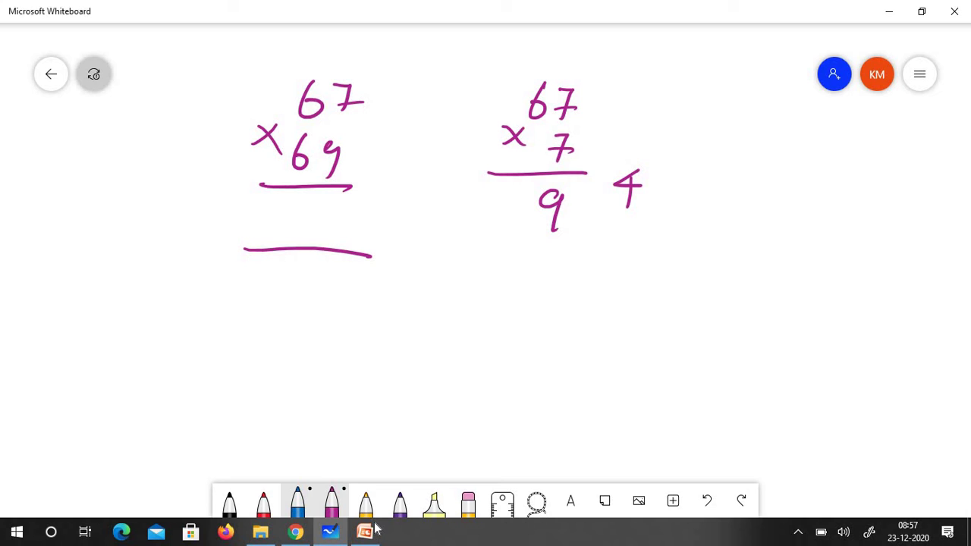
left_click_drag(494, 191, 481, 214)
mouse_move(481, 214)
left_mouse_down()
mouse_move(507, 214)
mouse_move(507, 225)
left_mouse_up()
left_click_drag(529, 194, 519, 220)
left_click_drag(519, 220, 531, 212)
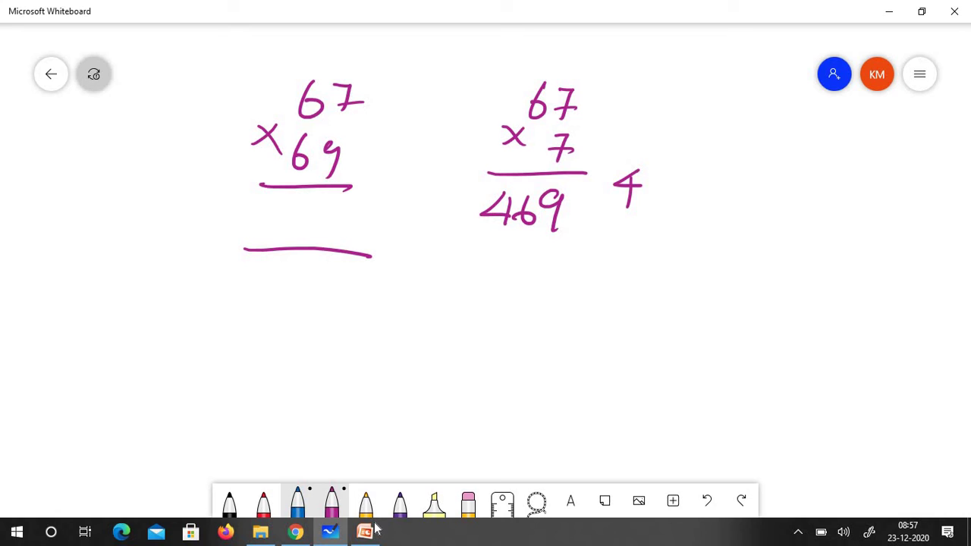
- Set up the subtraction 4690 − 67 at the far right and rule a line
mouse_move(750, 143)
left_mouse_down()
mouse_move(757, 158)
mouse_move(743, 178)
left_mouse_up()
mouse_move(769, 150)
left_mouse_down()
mouse_move(761, 179)
mouse_move(765, 167)
left_mouse_up()
left_click_drag(794, 155, 786, 187)
left_click_drag(812, 161, 813, 162)
left_click_drag(701, 210, 727, 210)
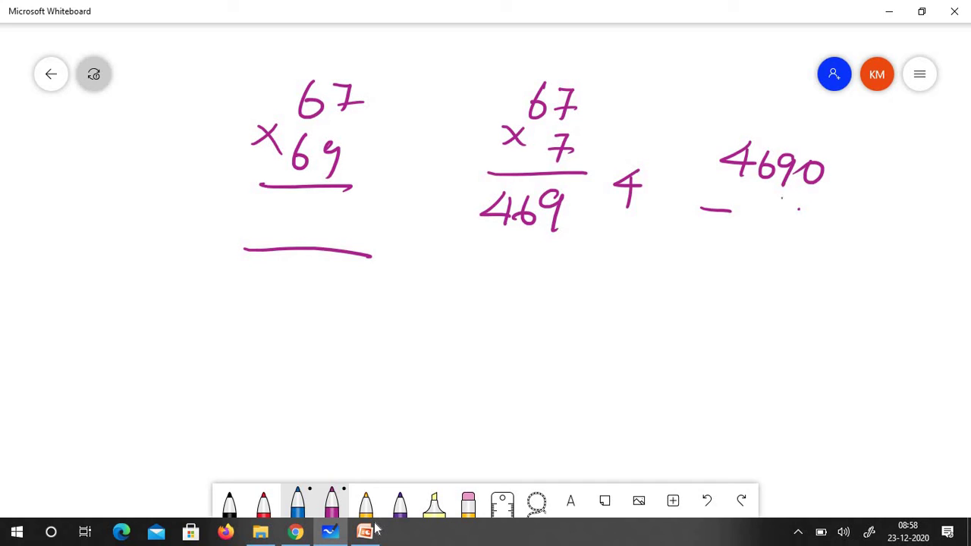
mouse_move(782, 197)
left_mouse_down()
mouse_move(773, 218)
mouse_move(804, 226)
left_mouse_up()
left_click_drag(792, 217, 816, 218)
left_click_drag(663, 234, 841, 259)
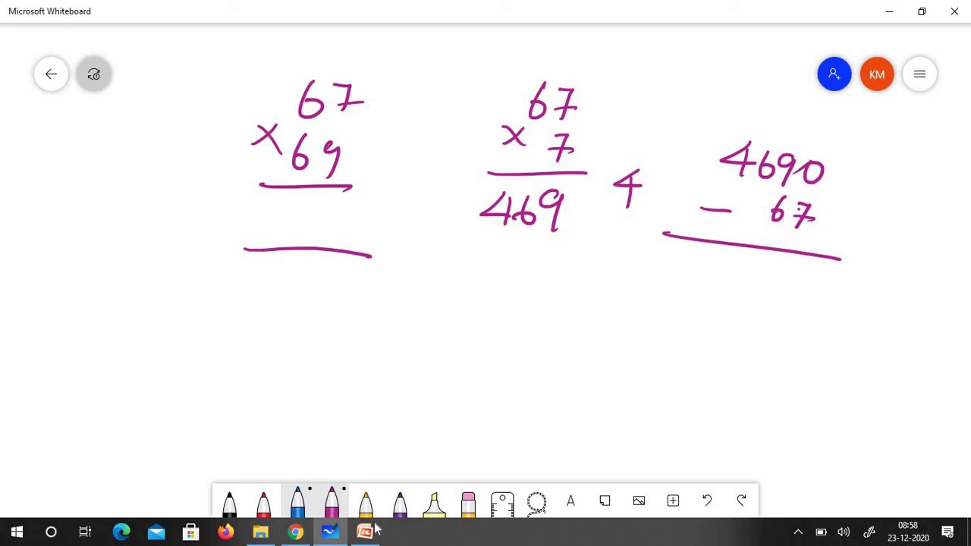
- Work the subtraction through to 4623 and underline it
mouse_move(786, 277)
left_mouse_down()
mouse_move(793, 307)
mouse_move(813, 292)
left_mouse_up()
left_click_drag(787, 261, 837, 263)
mouse_move(757, 267)
left_mouse_down()
mouse_move(771, 281)
mouse_move(752, 301)
left_mouse_up()
mouse_move(747, 263)
left_mouse_down()
mouse_move(730, 295)
mouse_move(730, 281)
left_mouse_up()
left_click_drag(725, 264, 723, 298)
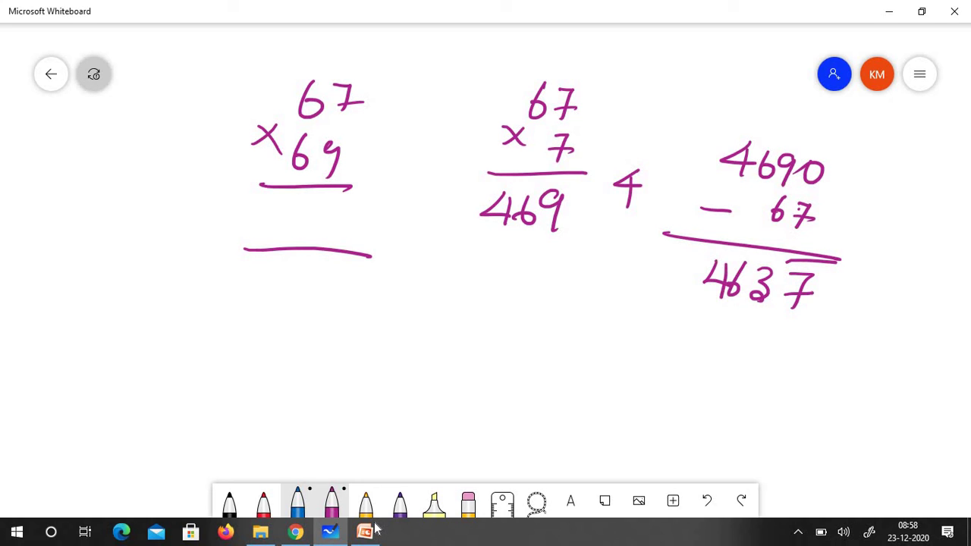
mouse_move(705, 330)
left_mouse_down()
mouse_move(717, 351)
mouse_move(711, 367)
left_mouse_up()
mouse_move(743, 338)
left_mouse_down()
mouse_move(744, 372)
mouse_move(777, 371)
mouse_move(797, 389)
left_mouse_up()
left_click_drag(693, 389, 832, 403)
- Write the answer 4623 under 67 × 69
mouse_move(267, 208)
left_mouse_down()
mouse_move(262, 227)
mouse_move(282, 226)
left_mouse_up()
left_click_drag(275, 217, 276, 241)
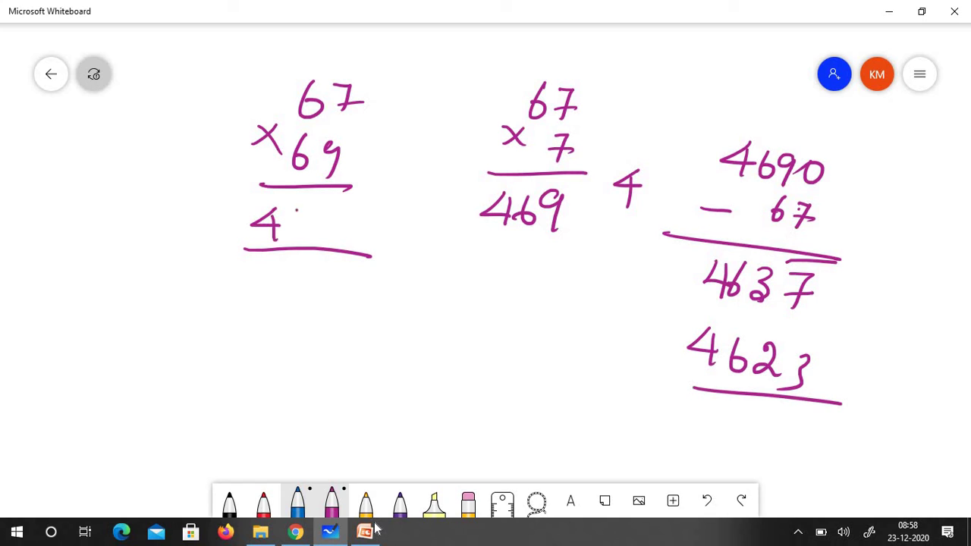
left_click_drag(307, 208, 298, 227)
left_click_drag(317, 214, 329, 239)
mouse_move(339, 216)
left_mouse_down()
mouse_move(353, 213)
mouse_move(339, 240)
left_mouse_up()
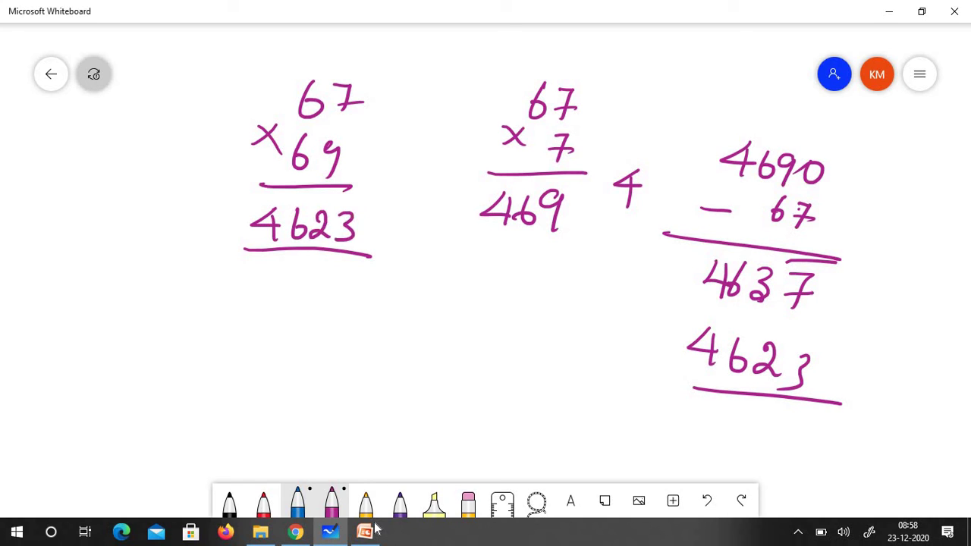
- Clear the canvas and check the next question on the PowerPoint slide
left_click(468, 504)
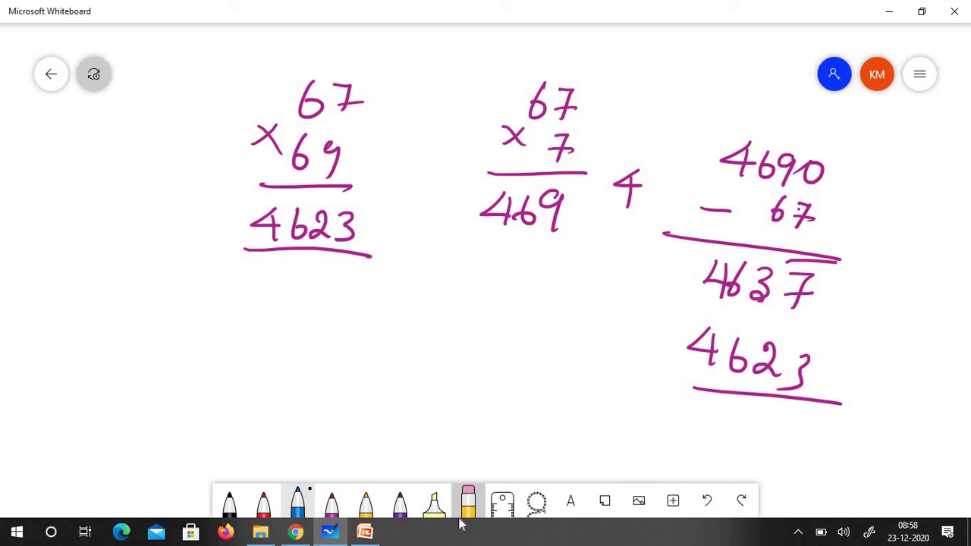
left_click(468, 505)
left_click(468, 505)
left_click(466, 504)
left_click(460, 461)
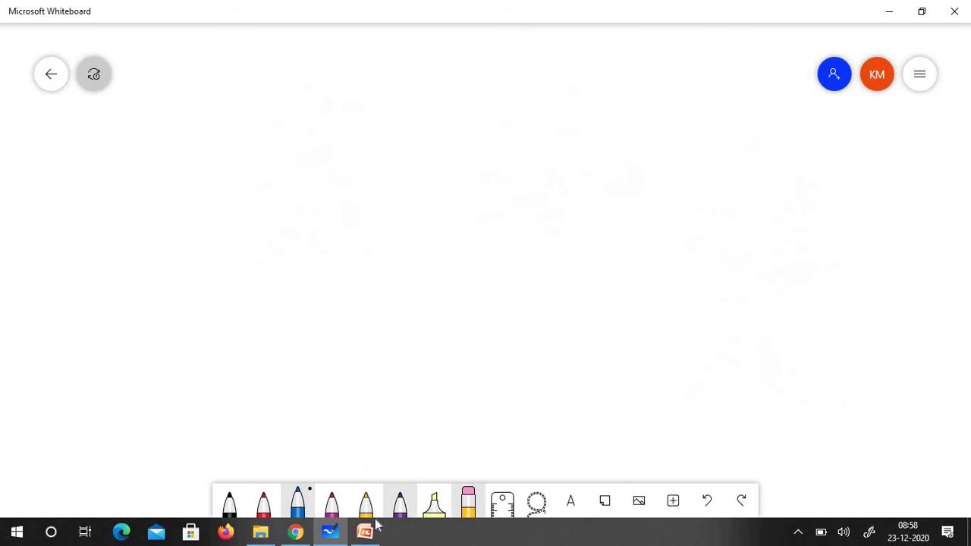
left_click(367, 532)
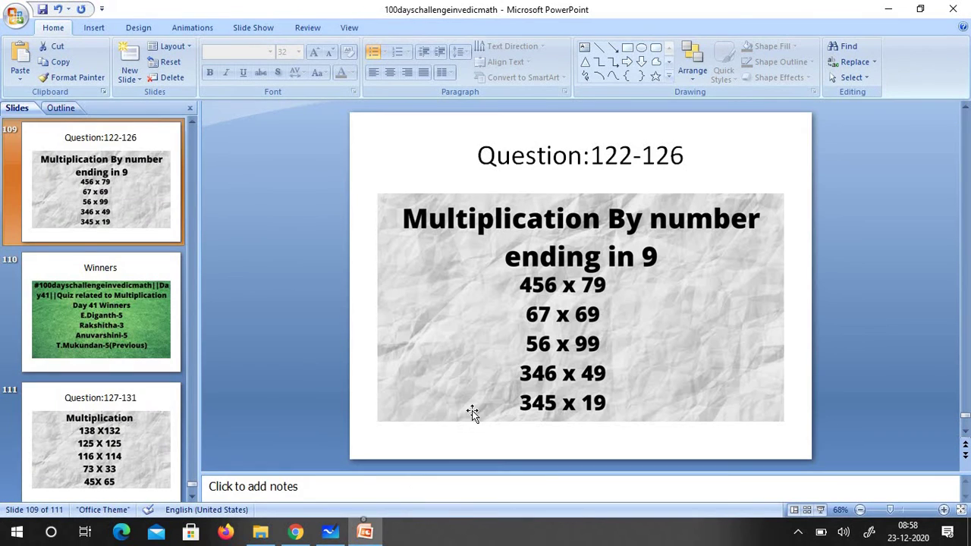
left_click(368, 525)
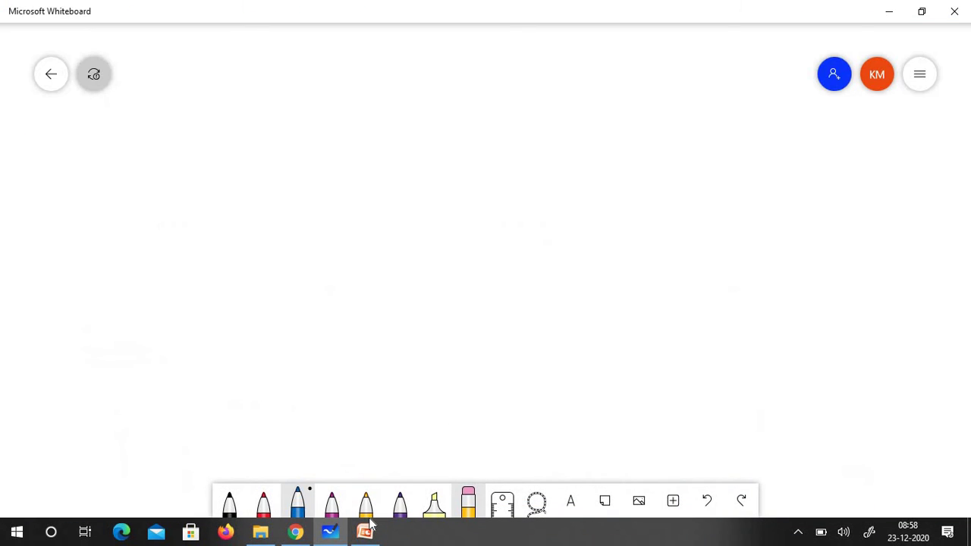
- Write 56 × 99 in magenta ink with answer lines beneath it
left_click(332, 502)
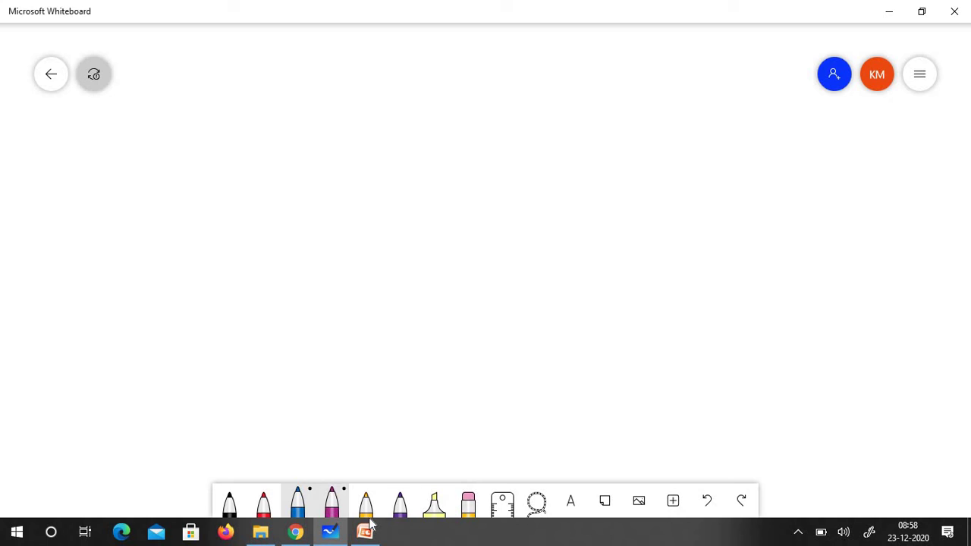
left_click_drag(389, 125, 384, 153)
mouse_move(399, 123)
left_mouse_down()
mouse_move(422, 121)
mouse_move(419, 145)
left_mouse_up()
mouse_move(331, 173)
left_mouse_down()
mouse_move(357, 193)
mouse_move(334, 194)
left_mouse_up()
left_click_drag(402, 173, 395, 204)
left_click_drag(430, 179, 431, 208)
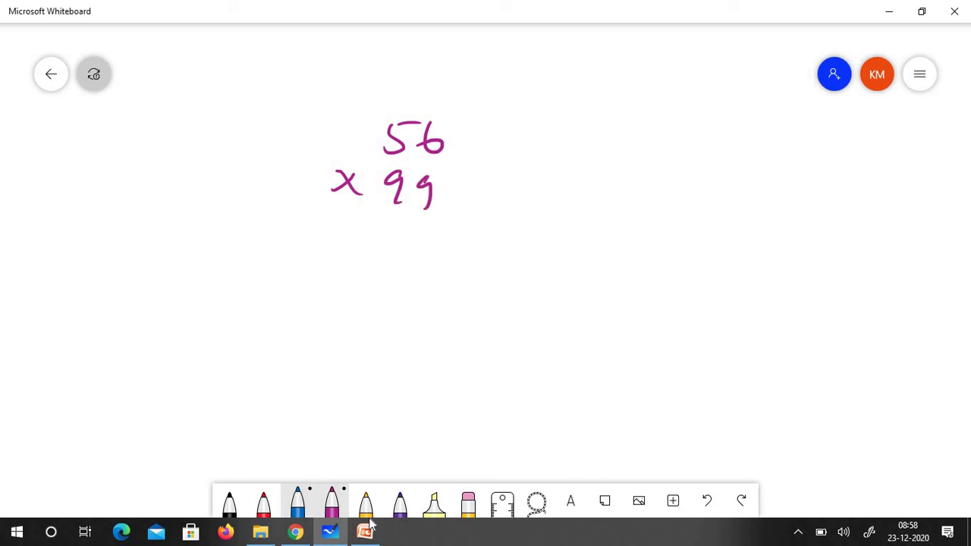
left_click_drag(343, 216, 468, 218)
left_click_drag(319, 280, 467, 280)
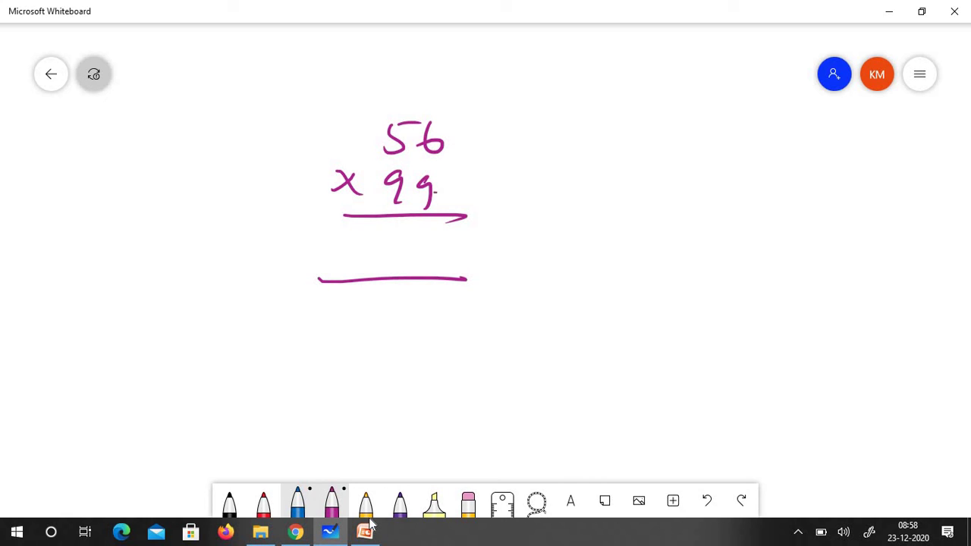
- Write 5600 − 56 as side working at the right and rule a line
left_click_drag(618, 132, 623, 164)
left_click_drag(617, 134, 638, 132)
left_click_drag(659, 133, 654, 148)
mouse_move(682, 142)
left_mouse_down()
mouse_move(671, 151)
mouse_move(683, 144)
left_mouse_up()
left_click_drag(706, 145, 704, 147)
left_click_drag(591, 199, 669, 207)
mouse_move(676, 183)
left_mouse_down()
mouse_move(704, 183)
mouse_move(704, 214)
left_mouse_up()
left_click_drag(567, 217, 730, 231)
left_click(621, 249)
- Complete the side subtraction below the line and underline the result
mouse_move(613, 247)
left_mouse_down()
mouse_move(607, 274)
mouse_move(640, 273)
left_mouse_up()
mouse_move(660, 254)
left_mouse_down()
mouse_move(657, 275)
mouse_move(693, 243)
mouse_move(706, 282)
left_mouse_up()
left_click_drag(696, 248, 734, 248)
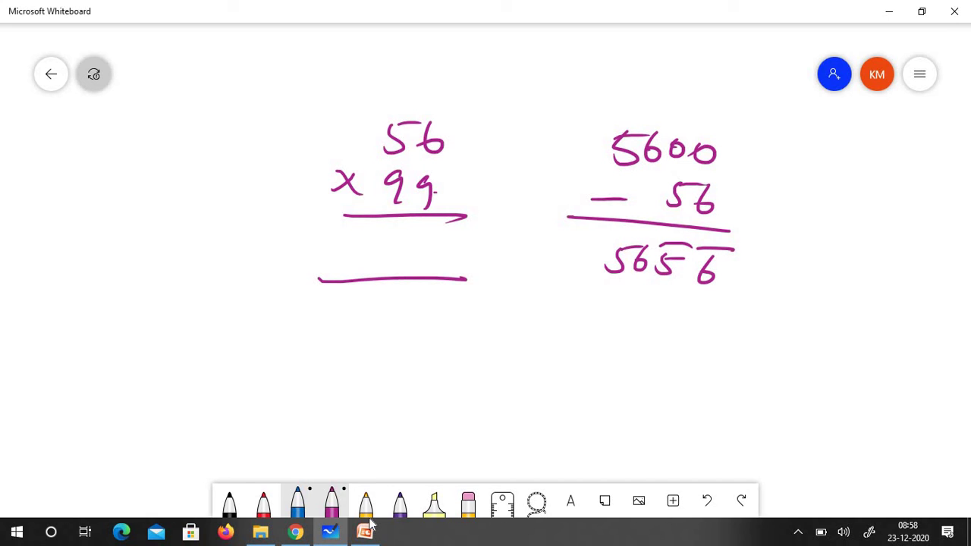
left_click_drag(615, 307, 609, 332)
mouse_move(616, 305)
left_mouse_down()
mouse_move(639, 303)
mouse_move(633, 331)
mouse_move(644, 325)
left_mouse_up()
left_click_drag(674, 318, 669, 339)
left_click_drag(709, 322, 690, 353)
left_click_drag(595, 349, 724, 359)
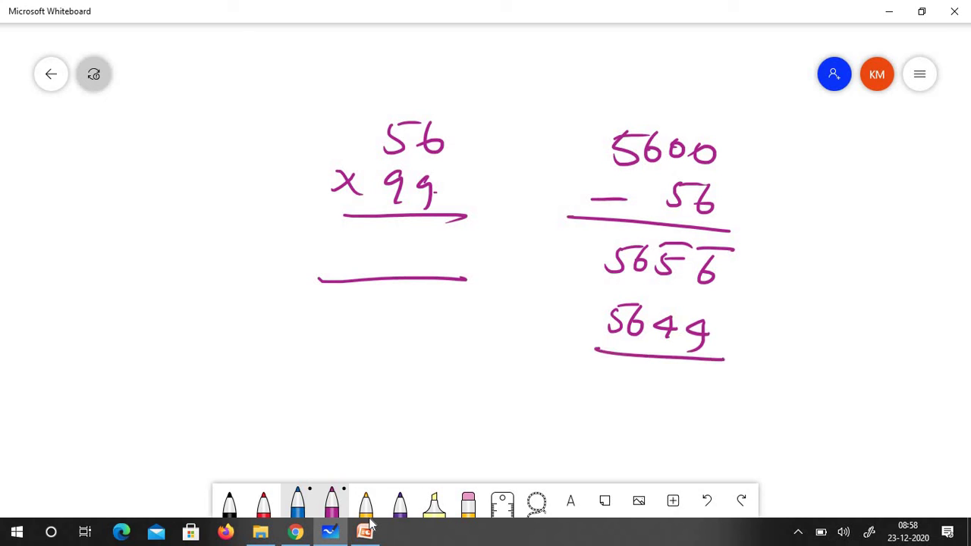
- Write the answer 5644 under 56 × 99 and glance at the PowerPoint slide
left_click_drag(369, 234, 355, 263)
mouse_move(371, 236)
left_mouse_down()
mouse_move(390, 235)
mouse_move(396, 261)
mouse_move(429, 255)
left_mouse_up()
left_click_drag(415, 247, 416, 268)
mouse_move(440, 244)
left_mouse_down()
mouse_move(451, 256)
mouse_move(446, 273)
left_mouse_up()
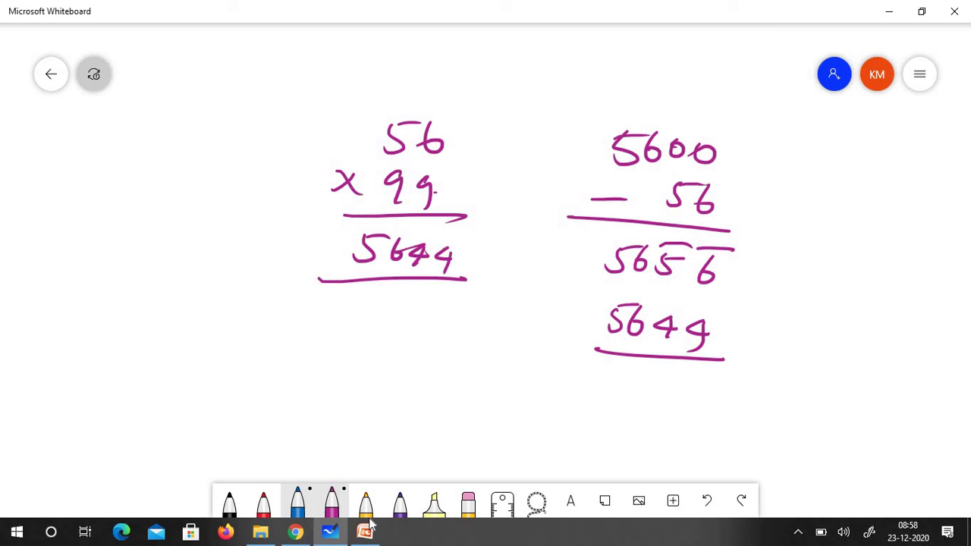
left_click(367, 529)
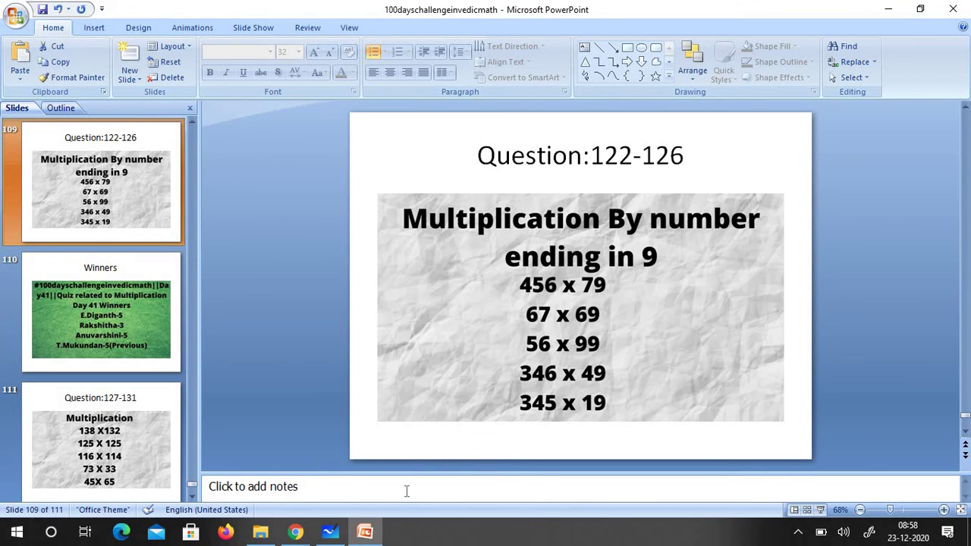
left_click(366, 530)
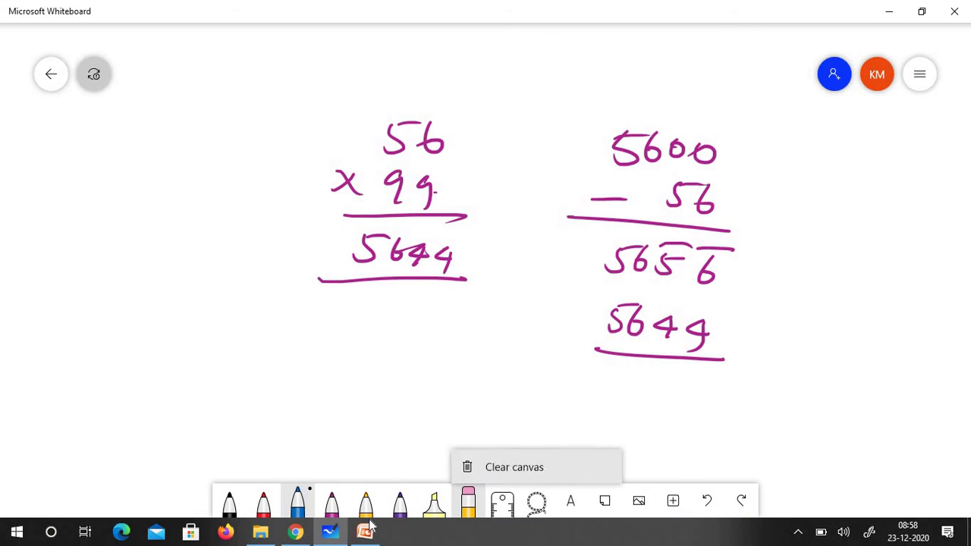
- Clear the board and write 346 × 49 in yellow ink with two answer lines
left_click(514, 467)
left_click(366, 502)
left_click_drag(350, 107, 346, 132)
left_click_drag(404, 112, 419, 135)
left_click_drag(419, 111, 414, 131)
left_click_drag(311, 161, 331, 179)
left_click_drag(326, 157, 322, 180)
mouse_move(385, 156)
left_mouse_down()
mouse_move(400, 171)
mouse_move(391, 188)
left_mouse_up()
left_click_drag(423, 166, 419, 194)
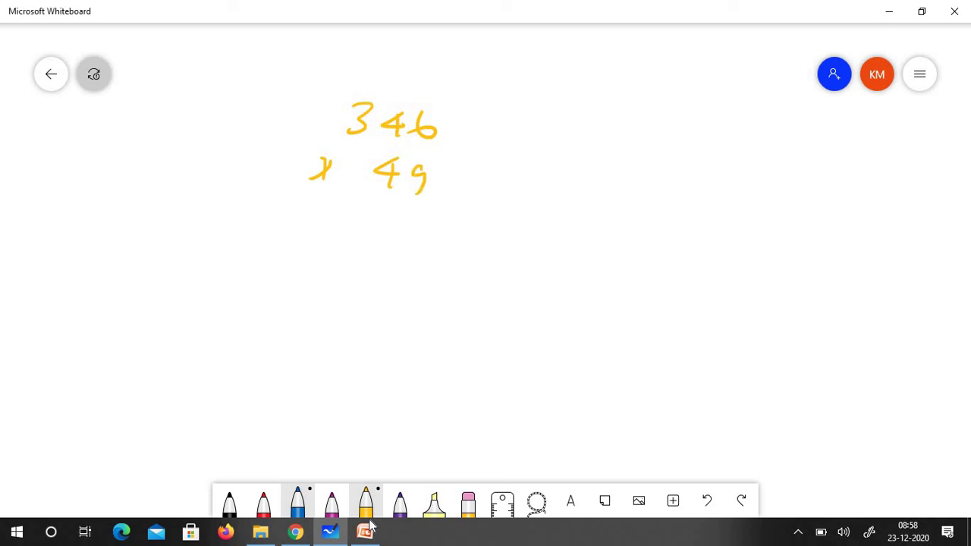
left_click_drag(313, 207, 436, 214)
left_click_drag(306, 267, 423, 262)
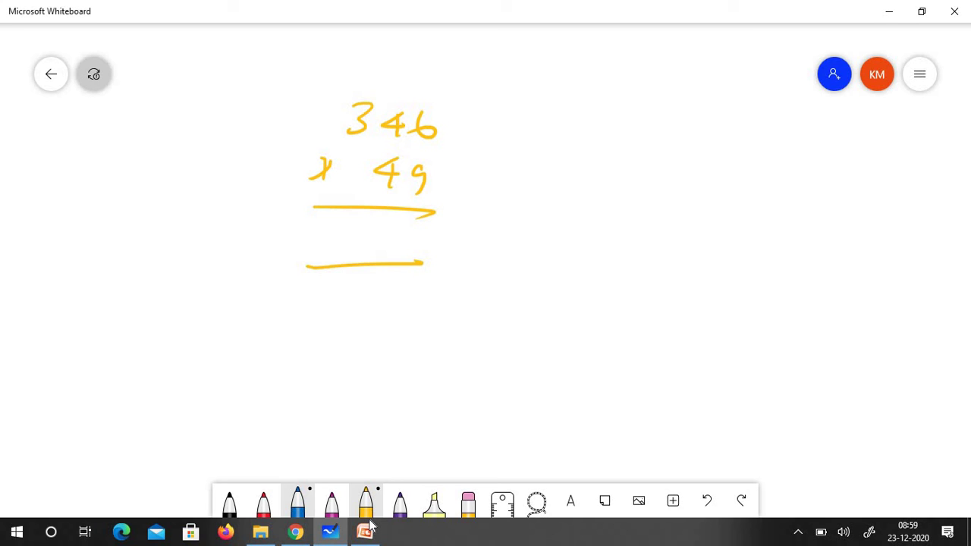
- Write the side working 346 × 5 on the right, giving 1730
left_click_drag(585, 114, 580, 133)
mouse_move(608, 116)
left_mouse_down()
mouse_move(626, 128)
mouse_move(621, 142)
left_mouse_up()
mouse_move(647, 115)
left_mouse_down()
mouse_move(641, 133)
mouse_move(653, 141)
left_mouse_up()
mouse_move(574, 158)
left_mouse_down()
mouse_move(595, 178)
mouse_move(575, 179)
left_mouse_up()
mouse_move(638, 161)
left_mouse_down()
mouse_move(624, 180)
mouse_move(656, 157)
left_mouse_up()
mouse_move(548, 198)
left_mouse_down()
mouse_move(652, 201)
mouse_move(630, 226)
left_mouse_up()
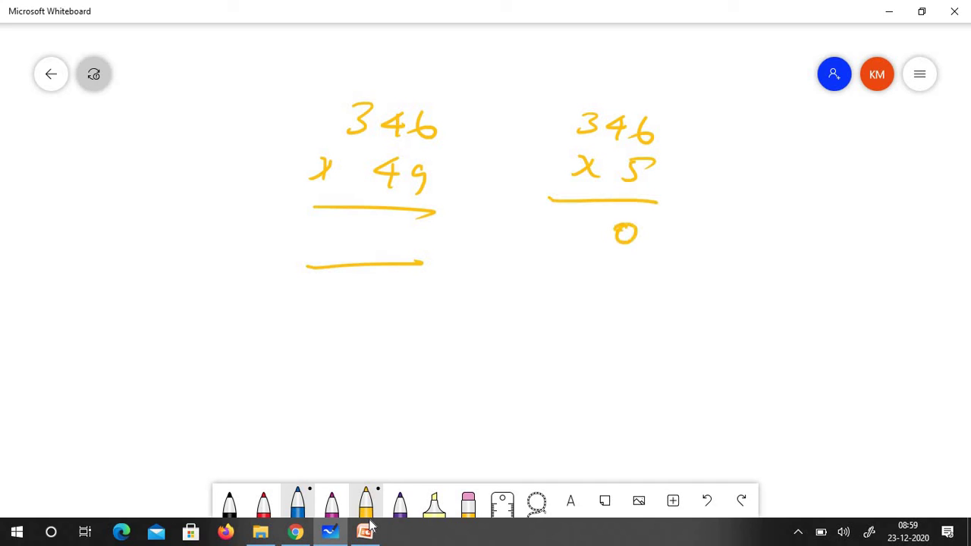
left_click_drag(695, 207, 683, 240)
left_click_drag(578, 222, 575, 244)
mouse_move(710, 206)
left_mouse_down()
mouse_move(683, 235)
mouse_move(725, 243)
left_mouse_up()
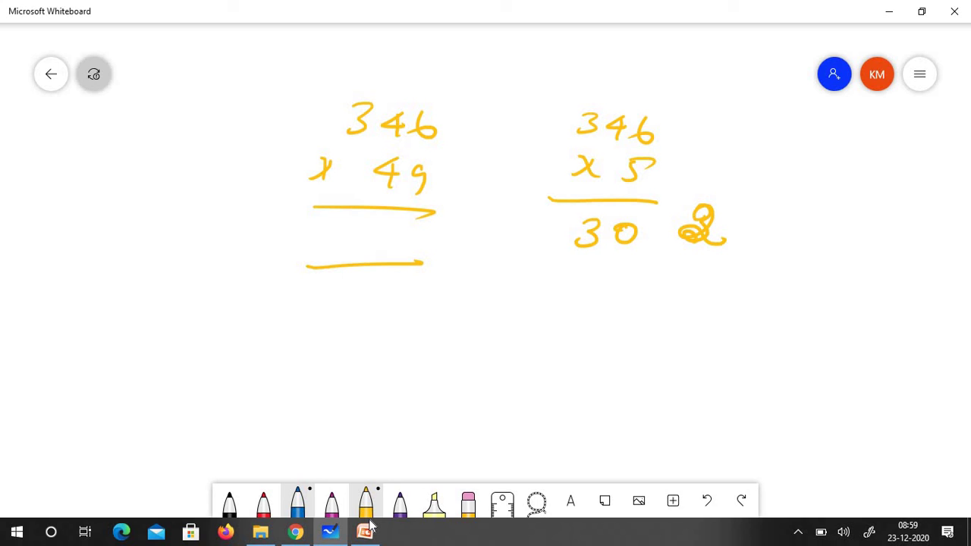
left_click_drag(524, 229, 521, 252)
mouse_move(541, 220)
left_mouse_down()
mouse_move(548, 249)
mouse_move(574, 239)
left_mouse_up()
- Write 17300 below 1730 and subtract 346 from it, ruling a line
left_click_drag(528, 289, 529, 320)
mouse_move(546, 288)
left_mouse_down()
mouse_move(573, 286)
mouse_move(556, 318)
left_mouse_up()
mouse_move(580, 290)
left_mouse_down()
mouse_move(592, 305)
mouse_move(577, 319)
left_mouse_up()
mouse_move(607, 300)
left_mouse_down()
mouse_move(608, 317)
mouse_move(621, 302)
left_mouse_up()
left_click_drag(633, 302, 651, 304)
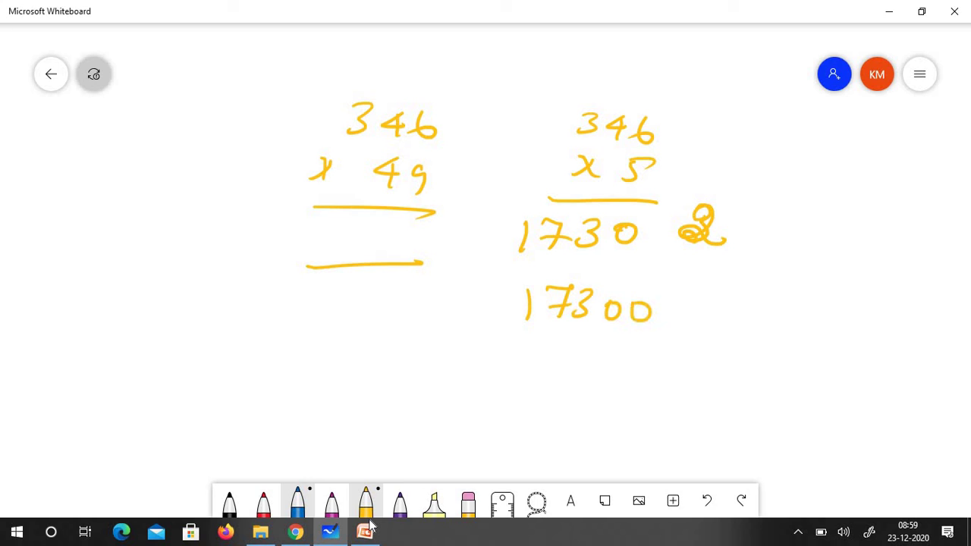
left_click_drag(503, 361, 618, 357)
mouse_move(613, 343)
left_mouse_down()
mouse_move(612, 369)
mouse_move(639, 362)
left_mouse_up()
left_click_drag(482, 381, 694, 389)
- Write the subtraction result 17046, then an arrow to the corrected result 16954
left_click_drag(601, 413, 617, 430)
mouse_move(616, 416)
left_mouse_down()
mouse_move(614, 443)
mouse_move(639, 405)
left_mouse_up()
mouse_move(651, 414)
left_mouse_down()
mouse_move(645, 437)
mouse_move(669, 407)
left_mouse_up()
left_click_drag(571, 407, 544, 434)
left_click_drag(537, 421, 563, 421)
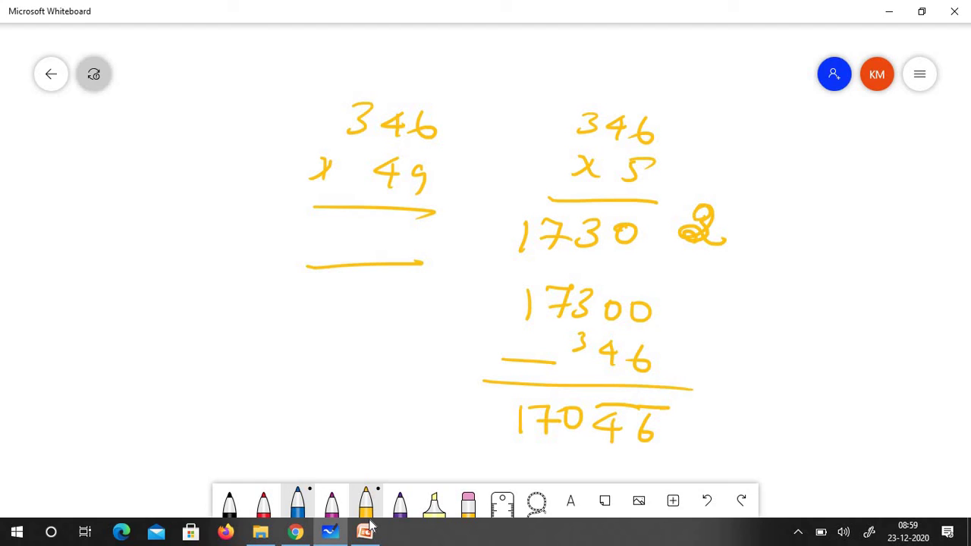
left_click_drag(680, 429, 706, 428)
left_click_drag(682, 438, 706, 438)
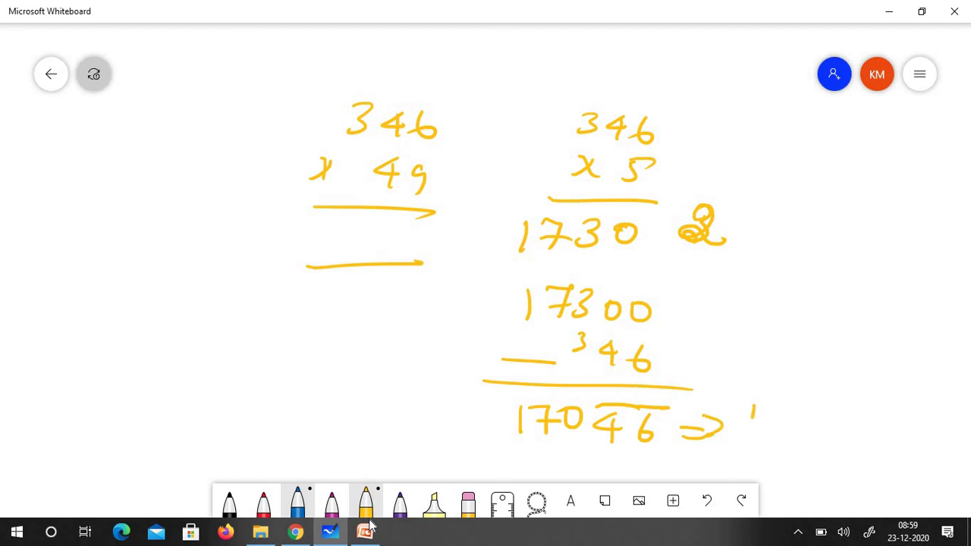
left_click_drag(753, 409, 750, 437)
left_click_drag(779, 406, 771, 425)
mouse_move(806, 410)
left_mouse_down()
mouse_move(800, 442)
mouse_move(857, 419)
mouse_move(835, 449)
mouse_move(885, 437)
left_mouse_up()
left_click_drag(879, 429, 880, 452)
- Write the answer 16954 under 346 × 49
mouse_move(307, 225)
left_mouse_down()
mouse_move(308, 256)
mouse_move(327, 245)
mouse_move(364, 259)
left_mouse_up()
left_click_drag(369, 235, 407, 249)
left_click_drag(406, 239, 408, 262)
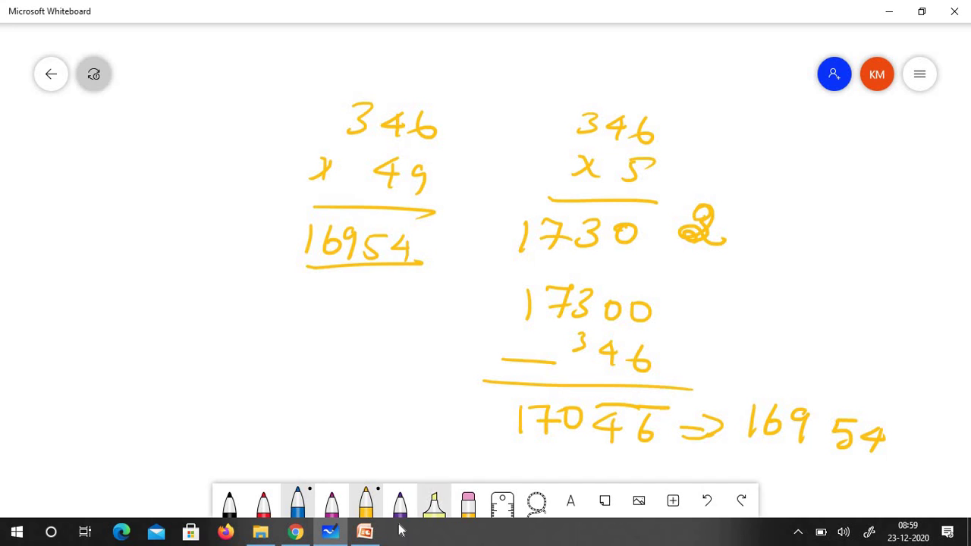
- Check the question slide in PowerPoint, then clear the whole Whiteboard canvas
left_click(367, 535)
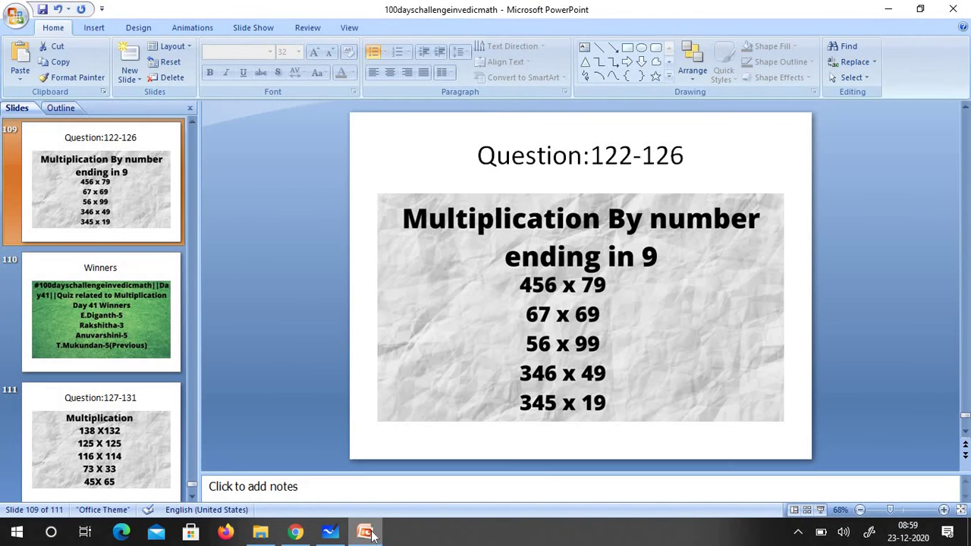
left_click(378, 537)
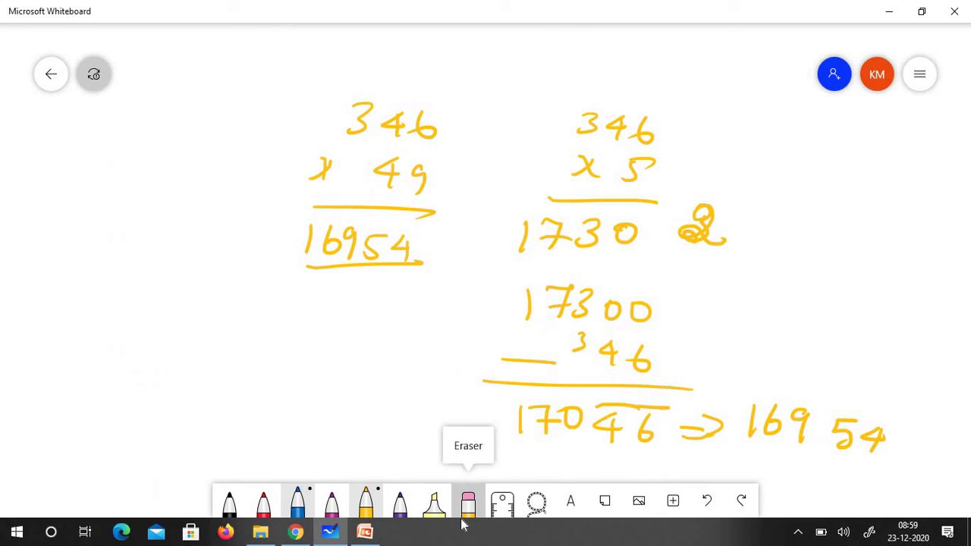
left_click(464, 523)
left_click(465, 524)
left_click(464, 524)
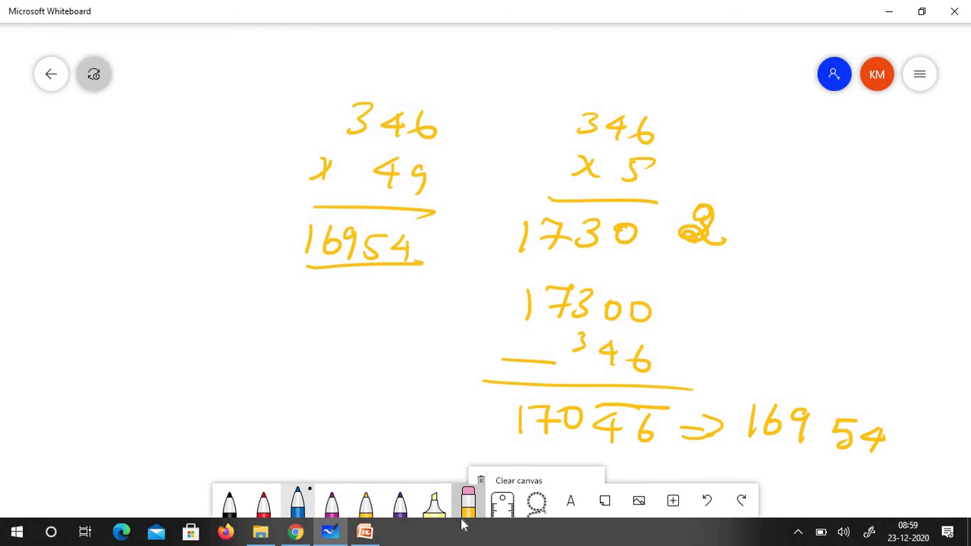
left_click(514, 467)
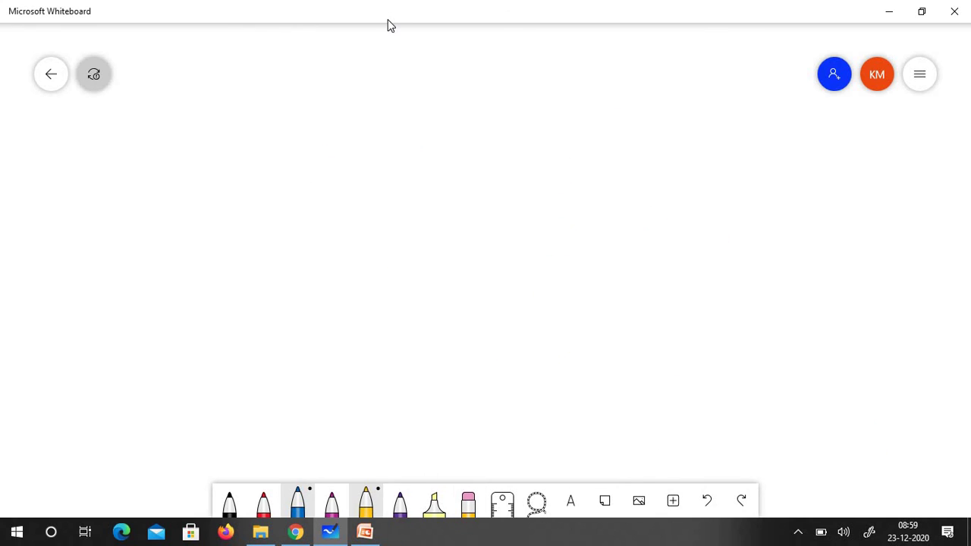
- Write 345 × 19 in yellow ink with two answer lines beneath
left_click_drag(377, 80, 371, 108)
left_click_drag(401, 85, 415, 113)
mouse_move(431, 89)
left_mouse_down()
mouse_move(432, 114)
mouse_move(455, 82)
left_mouse_up()
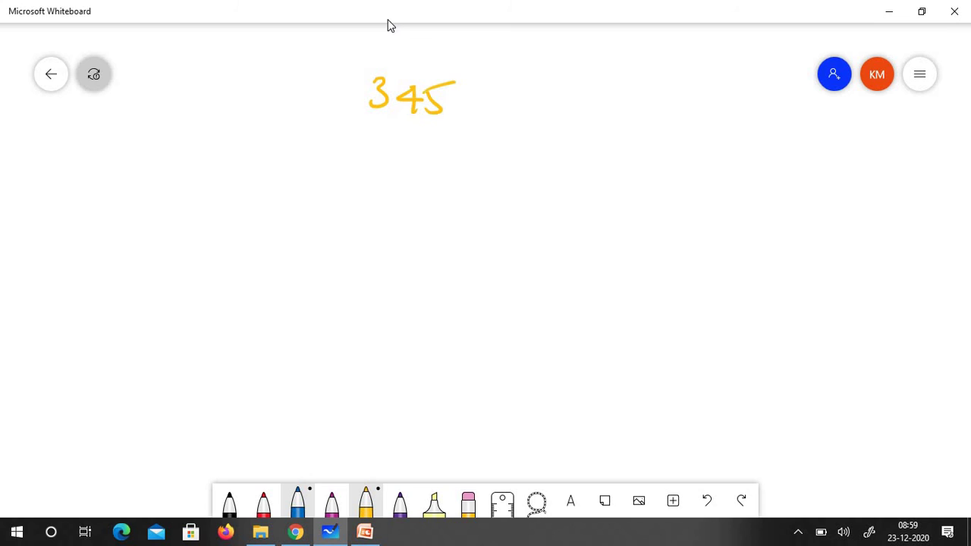
left_click_drag(331, 132, 360, 152)
left_click_drag(357, 136, 329, 155)
left_click_drag(401, 138, 402, 164)
left_click_drag(432, 141, 426, 173)
left_click_drag(336, 183, 447, 183)
left_click_drag(328, 233, 430, 222)
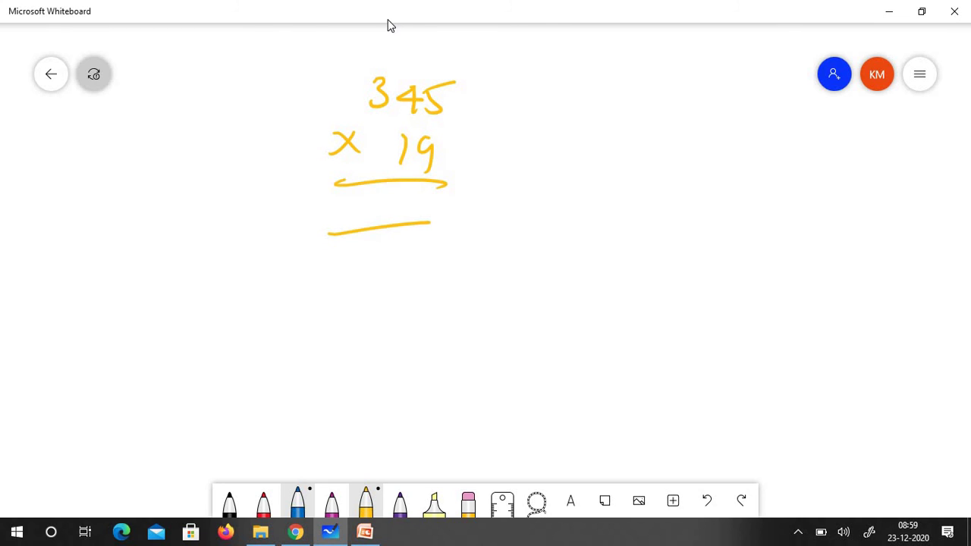
- Work out 345 × 2 on the right as side working, giving an underlined 6900
left_click_drag(564, 111, 554, 137)
mouse_move(588, 116)
left_mouse_down()
mouse_move(604, 130)
mouse_move(595, 142)
left_mouse_up()
left_click_drag(625, 123, 616, 142)
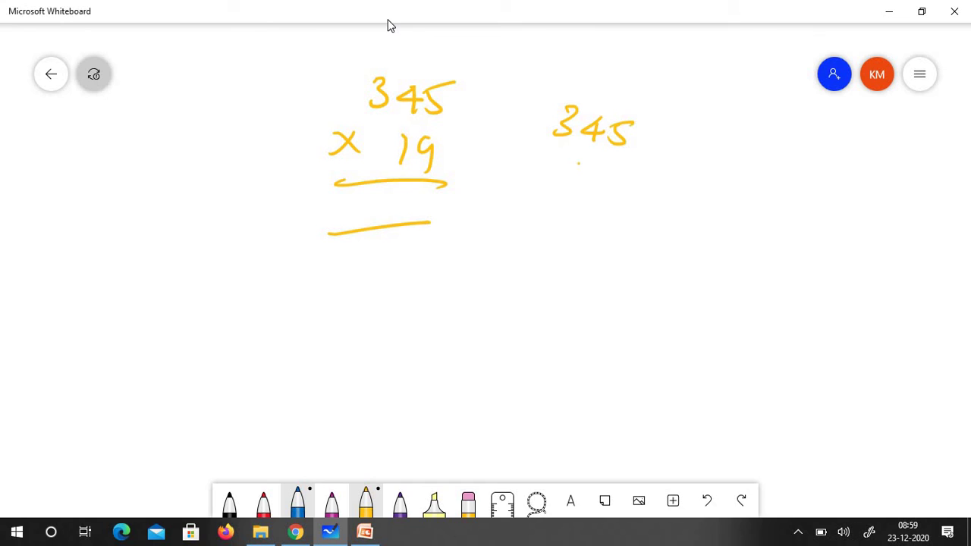
left_click_drag(558, 154, 584, 178)
left_click_drag(606, 153, 616, 187)
mouse_move(520, 199)
left_mouse_down()
mouse_move(645, 199)
mouse_move(623, 236)
mouse_move(612, 223)
left_mouse_up()
left_click_drag(681, 176, 681, 211)
left_click_drag(592, 220, 583, 250)
left_click_drag(562, 214, 552, 241)
left_click_drag(528, 273, 649, 271)
left_click_drag(647, 225, 644, 226)
- Write 6900 further right, subtract 345 beneath it, and rule a line
left_click_drag(805, 187, 789, 215)
mouse_move(835, 199)
left_mouse_down()
mouse_move(823, 202)
mouse_move(826, 240)
left_mouse_up()
mouse_move(856, 210)
left_mouse_down()
mouse_move(849, 227)
mouse_move(861, 213)
left_mouse_up()
left_click_drag(872, 212, 888, 211)
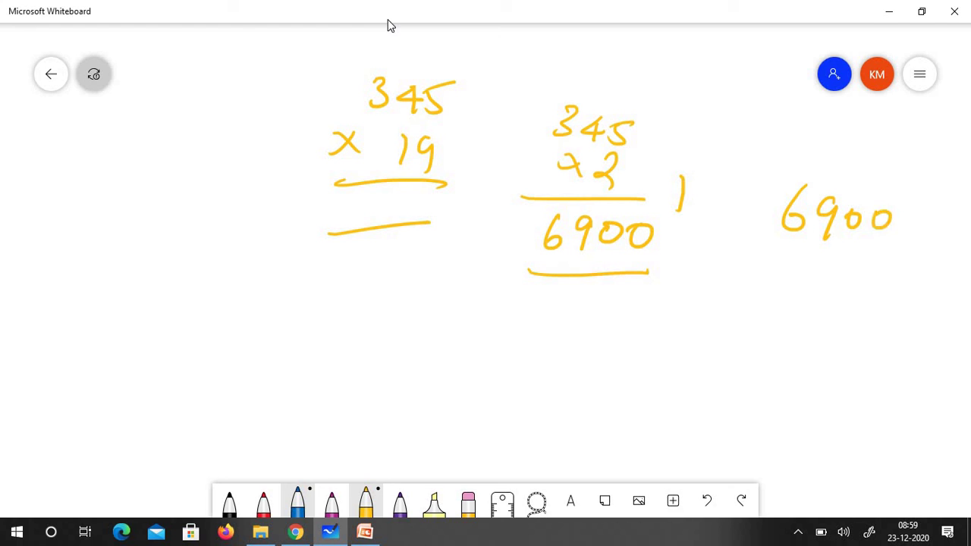
mouse_move(740, 267)
left_mouse_down()
mouse_move(782, 266)
mouse_move(818, 281)
mouse_move(842, 275)
left_mouse_up()
mouse_move(842, 275)
left_mouse_down()
mouse_move(861, 272)
mouse_move(870, 287)
left_mouse_up()
left_click_drag(881, 266, 901, 265)
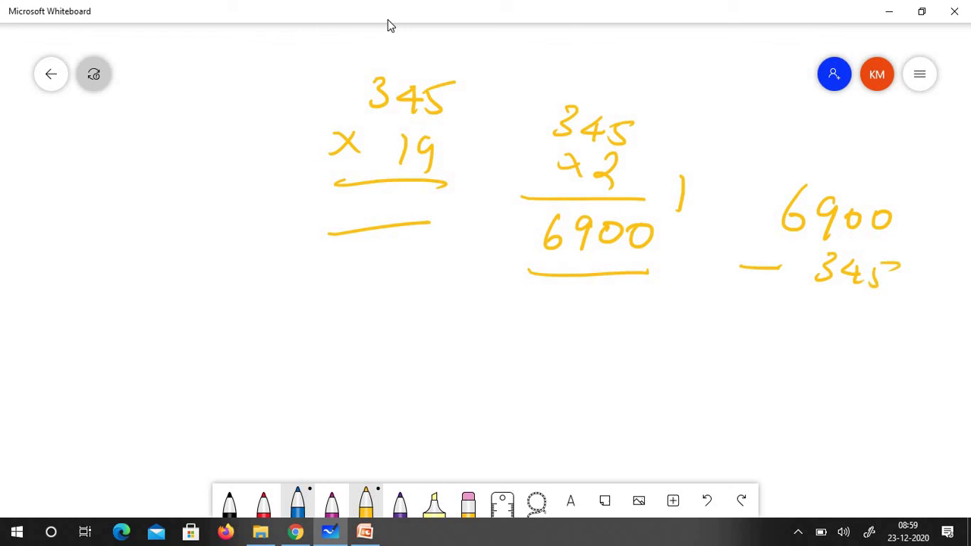
left_click_drag(743, 289, 931, 302)
- Write the difference 6645, then correct it to 6555 and underline it
left_click_drag(841, 323, 850, 342)
mouse_move(847, 328)
left_mouse_down()
mouse_move(840, 355)
mouse_move(866, 321)
left_mouse_up()
mouse_move(873, 331)
left_mouse_down()
mouse_move(867, 352)
mouse_move(891, 332)
left_mouse_up()
left_click_drag(859, 318, 905, 315)
mouse_move(816, 310)
left_mouse_down()
mouse_move(800, 334)
mouse_move(766, 334)
left_mouse_up()
mouse_move(757, 377)
left_mouse_down()
mouse_move(746, 416)
mouse_move(761, 406)
left_mouse_up()
mouse_move(782, 392)
left_mouse_down()
mouse_move(777, 412)
mouse_move(812, 393)
mouse_move(824, 421)
mouse_move(859, 399)
left_mouse_up()
left_click_drag(824, 406, 823, 413)
mouse_move(865, 402)
left_mouse_down()
mouse_move(853, 423)
mouse_move(888, 402)
left_mouse_up()
left_click_drag(729, 432, 885, 438)
- Write 6555 under 345 × 19 and double underline it
mouse_move(364, 193)
left_mouse_down()
mouse_move(354, 218)
mouse_move(370, 217)
left_mouse_up()
mouse_move(372, 194)
left_mouse_down()
mouse_move(388, 193)
mouse_move(387, 216)
left_mouse_up()
mouse_move(388, 191)
left_mouse_down()
mouse_move(403, 191)
mouse_move(402, 213)
left_mouse_up()
left_click_drag(405, 190, 422, 186)
left_click_drag(322, 234, 436, 226)
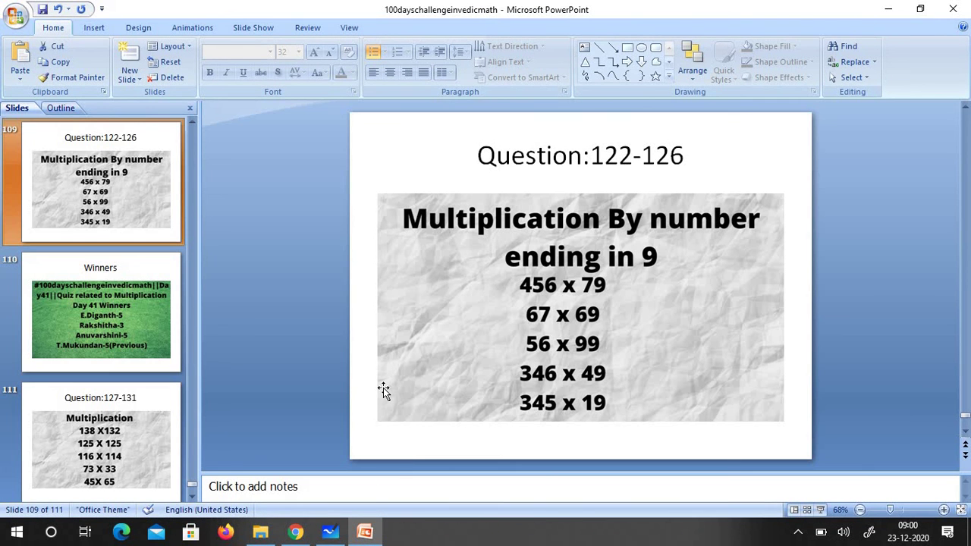
- Advance from slide 109 past the Winners slide to the Question:127-131 slide
key("Down")
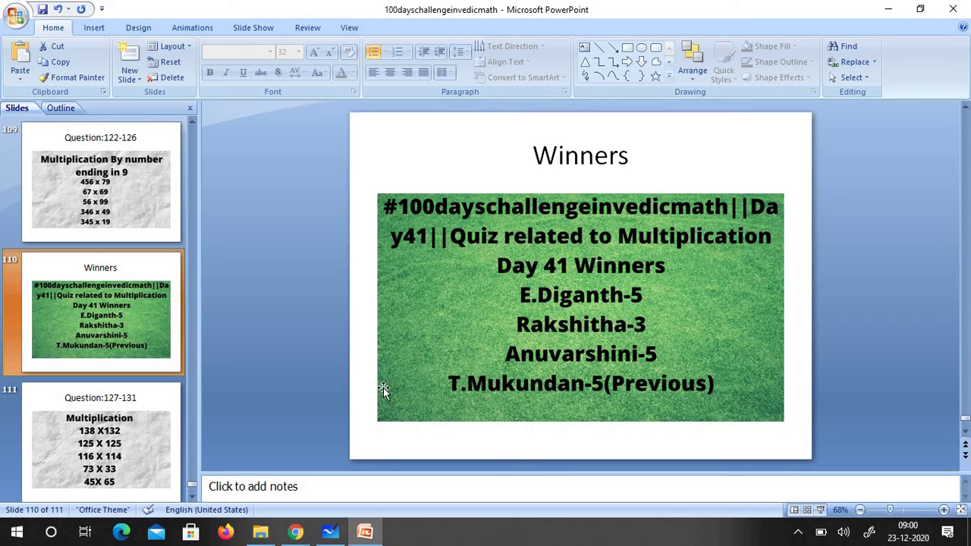
key("Down")
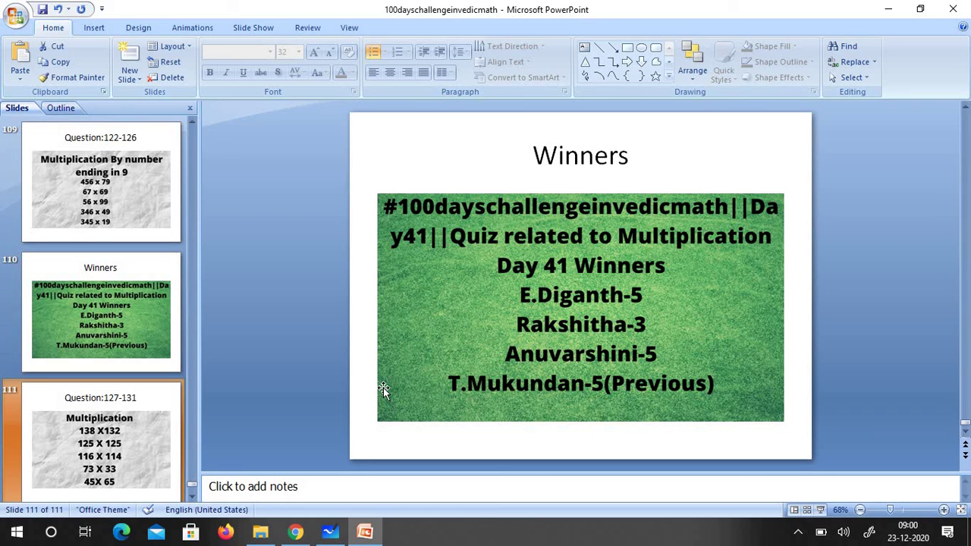